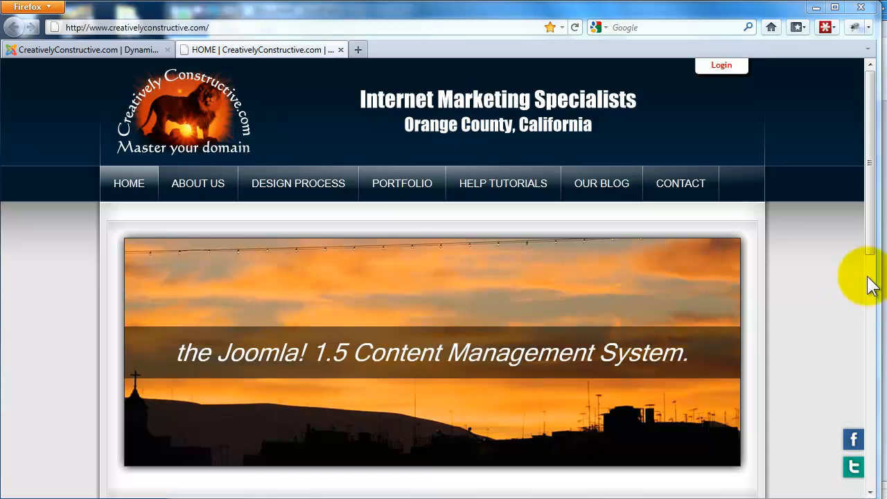
- Open the site's Our Blog page and follow its User Menu link to submit an article
mouse_move(872, 244)
mouse_down()
mouse_move(876, 377)
mouse_move(866, 245)
mouse_up()
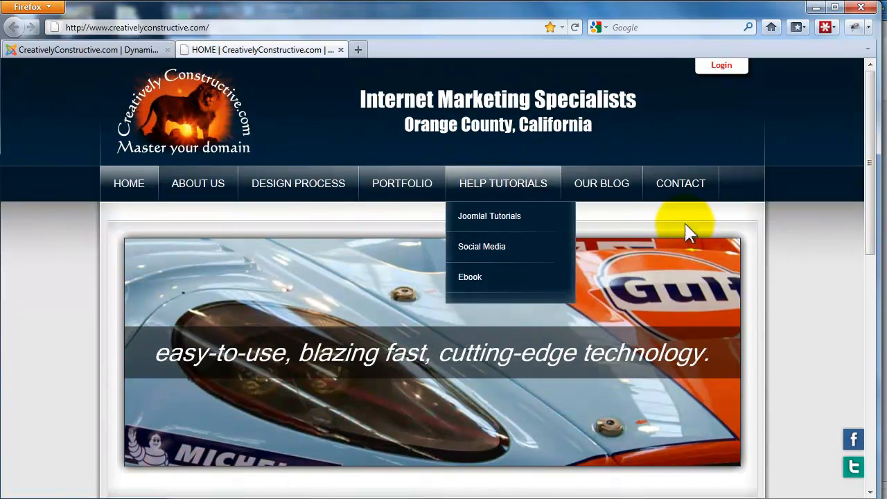
click(630, 197)
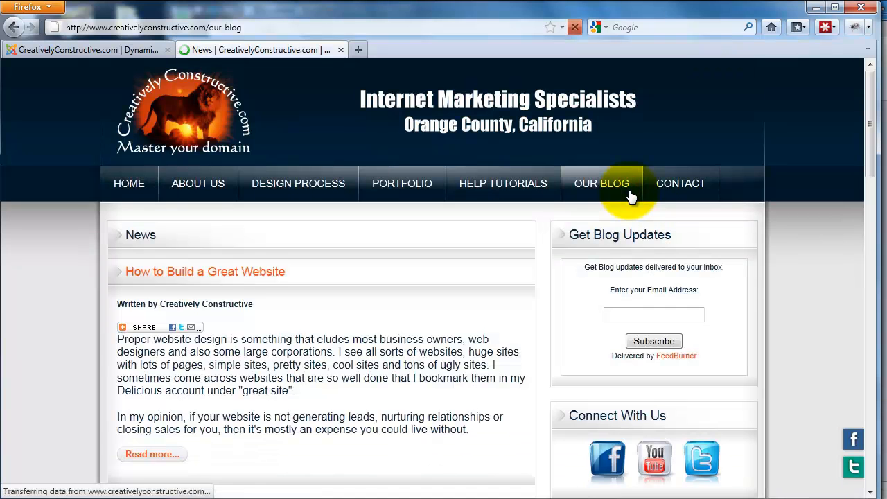
mouse_move(510, 243)
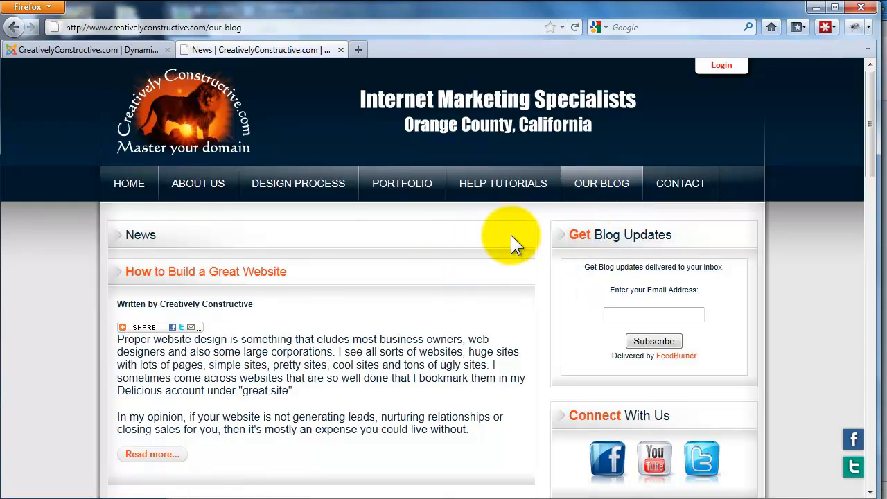
scroll(511, 235, down, 5)
scroll(511, 234, down, 7)
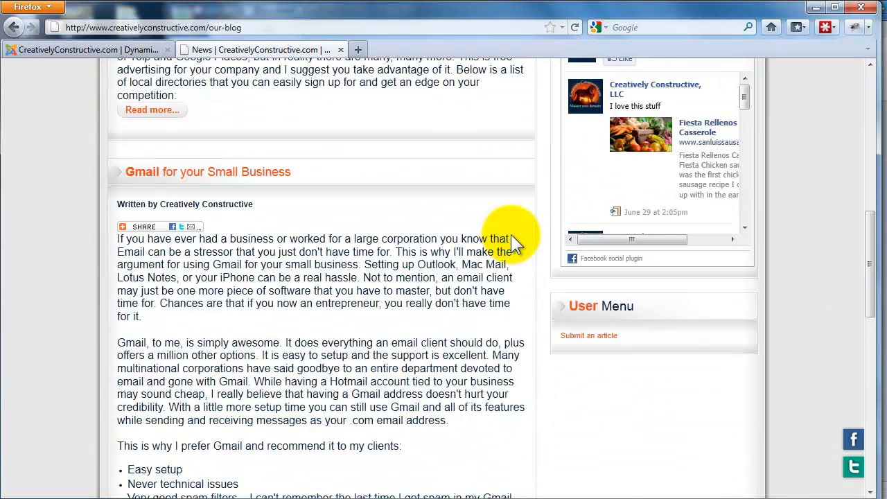
click(594, 337)
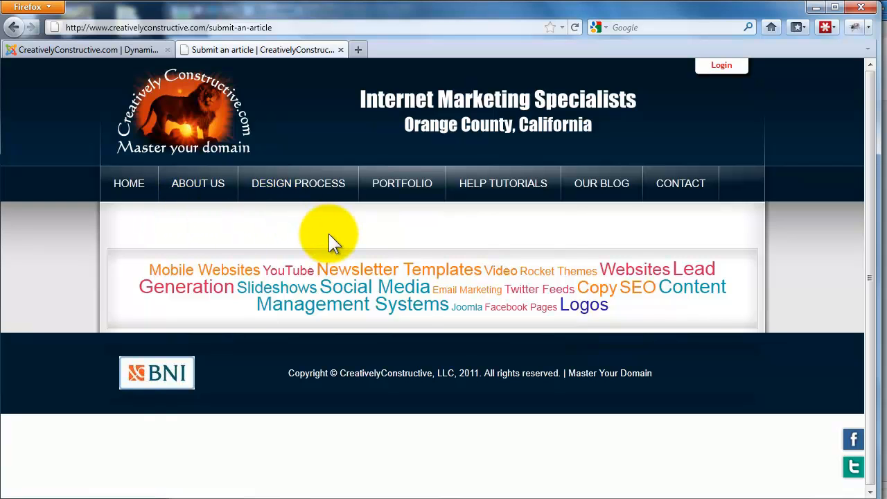
- Log in to the site with the prefilled account credentials so the Submit an Article editor loads
click(715, 71)
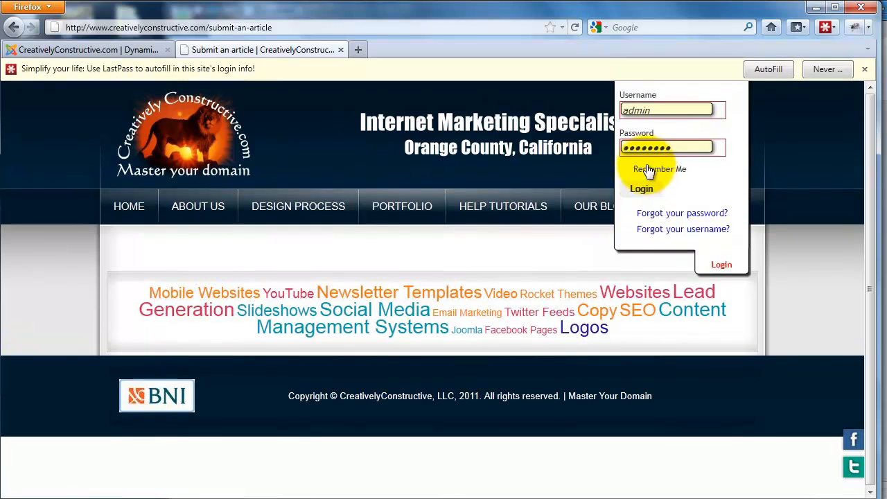
click(644, 190)
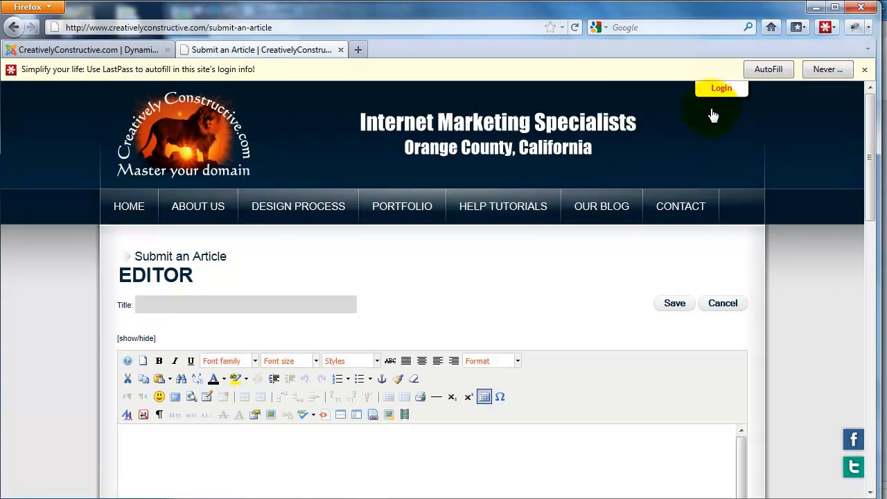
scroll(688, 153, down, 2)
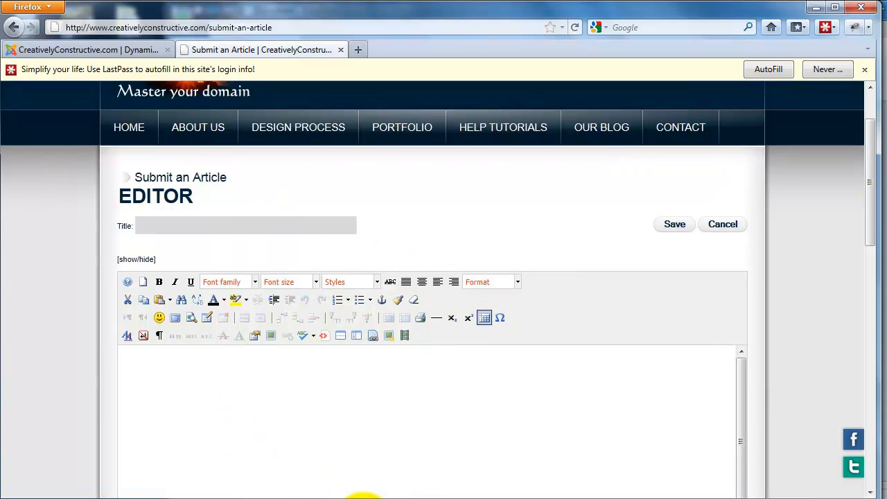
- Switch to the unsaved WordPad document and copy the entire "Why I like Gmail" article, including its heading and bullets
mouse_move(362, 498)
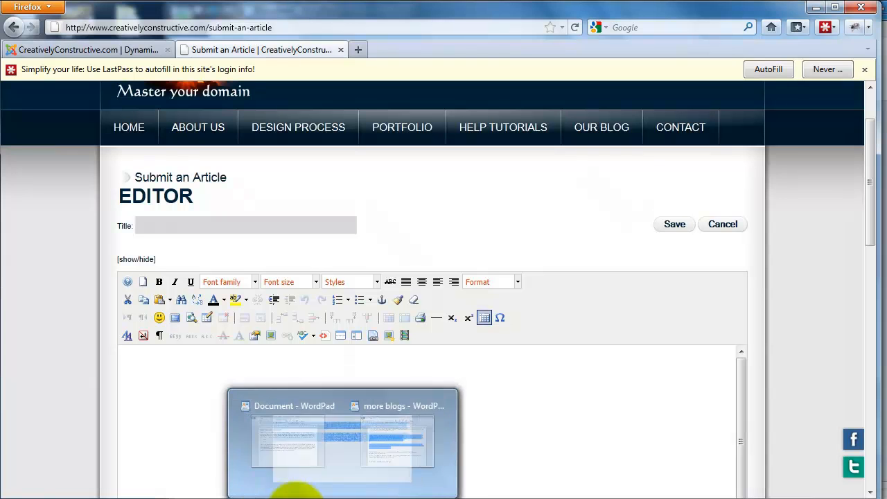
mouse_move(308, 495)
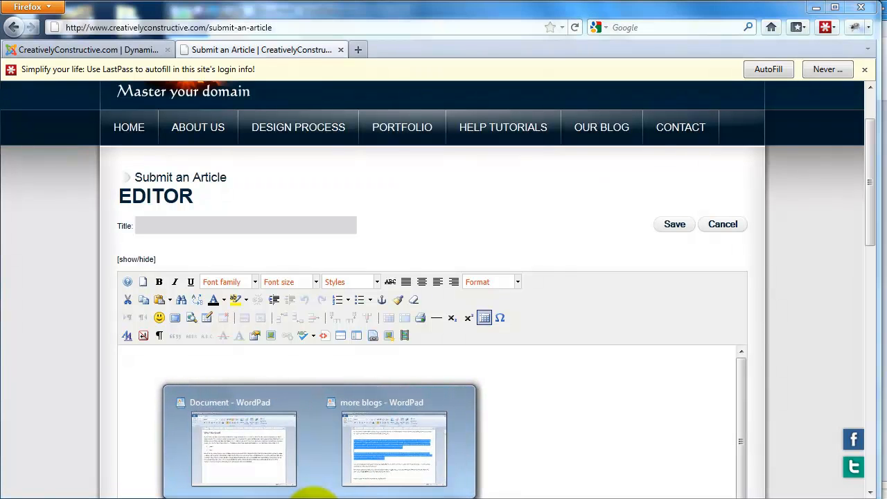
mouse_move(346, 485)
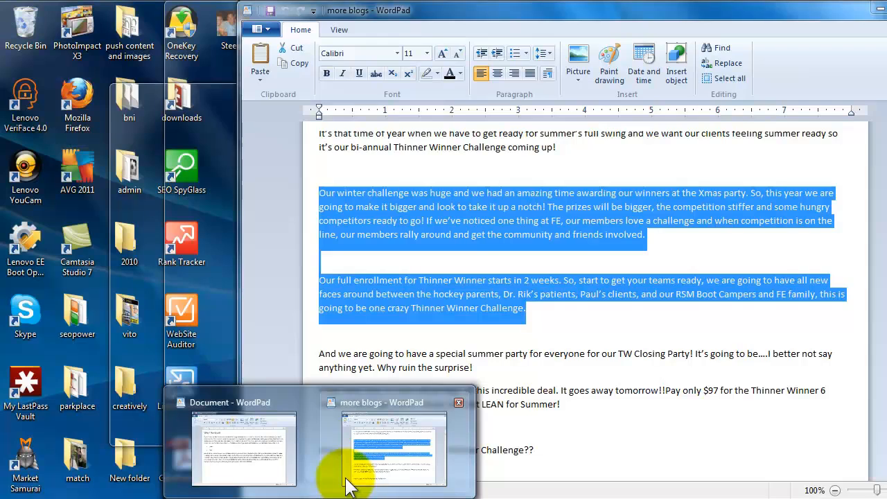
click(270, 482)
drag(575, 338, 208, 142)
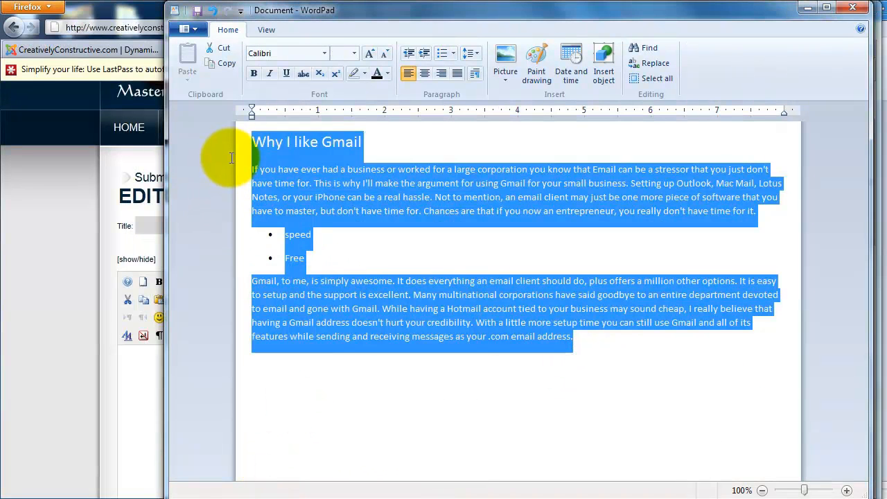
right_click(311, 156)
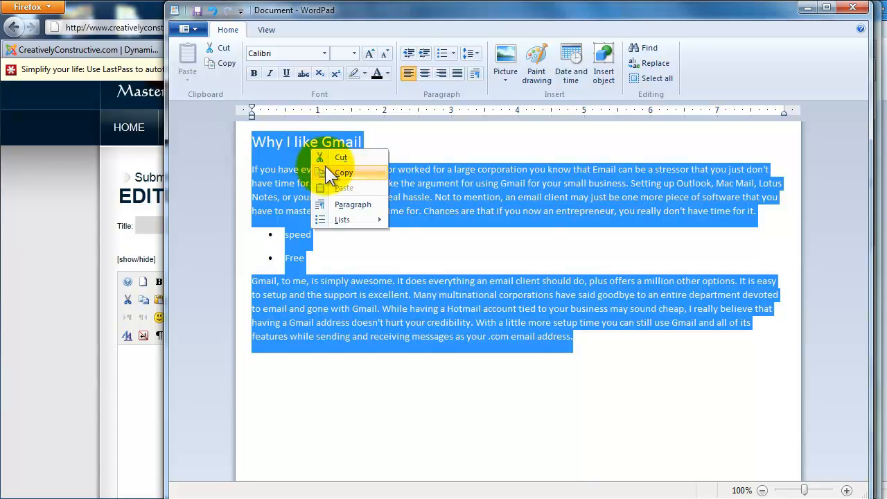
click(329, 172)
- Switch to the untitled Notepad window, remove its existing text and paste the copied article as plain text
click(55, 167)
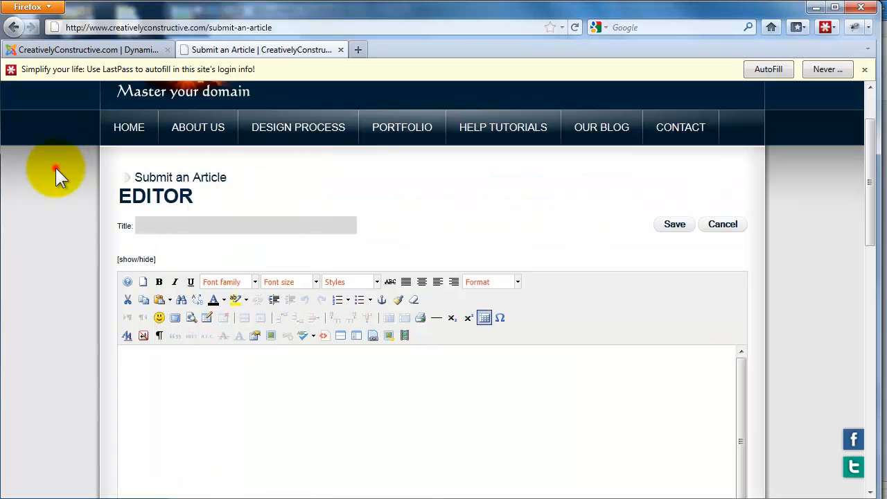
click(359, 498)
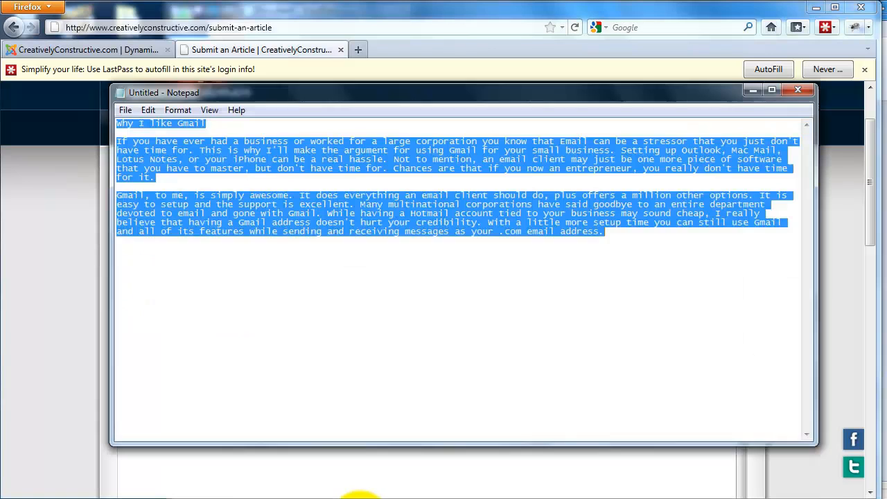
key(ctrl+x)
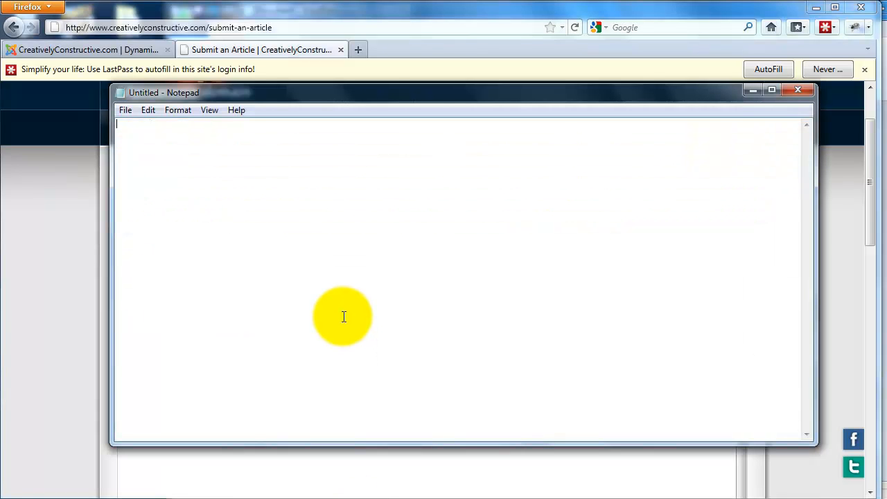
right_click(245, 146)
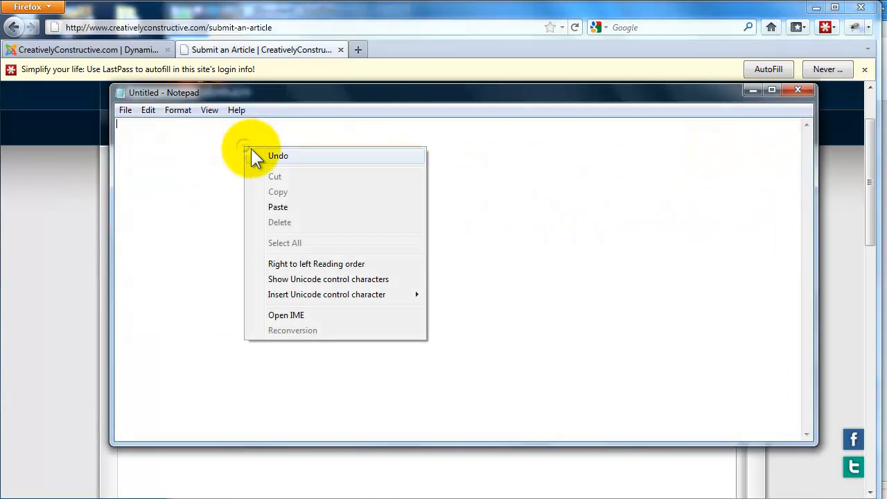
click(280, 207)
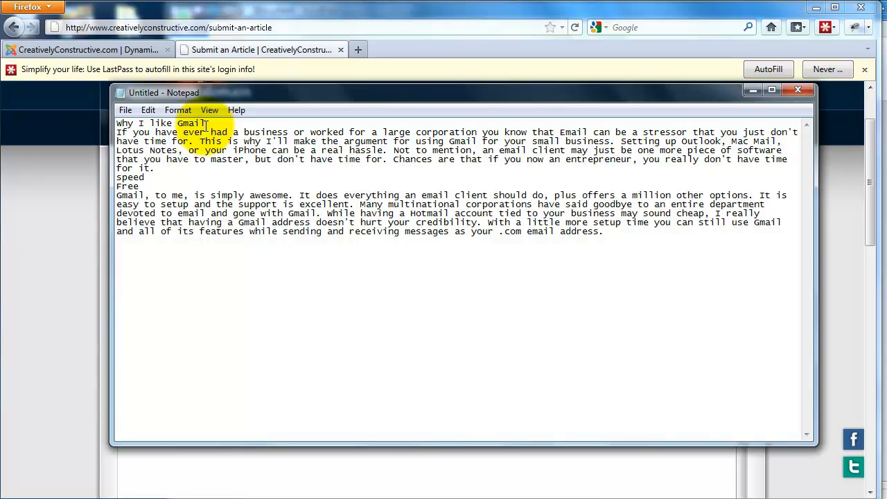
- Insert blank lines below the heading, before "speed", between "speed" and "Free", and before the final paragraph
key(Return)
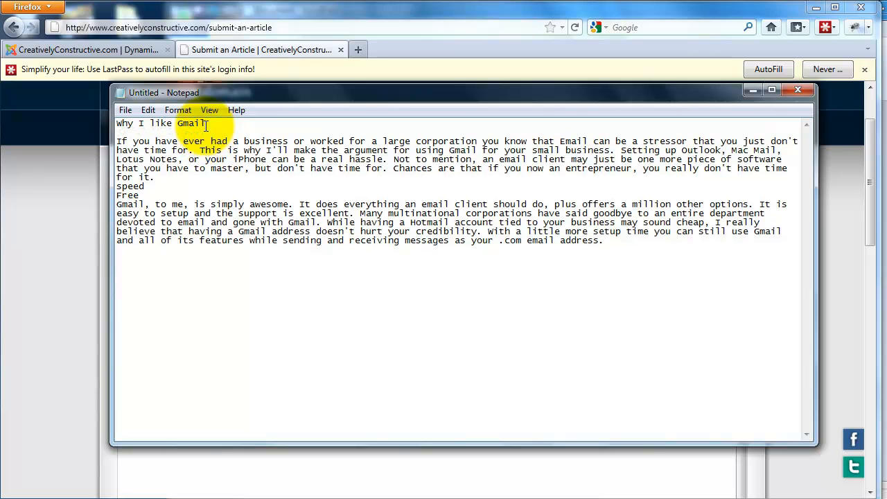
click(199, 184)
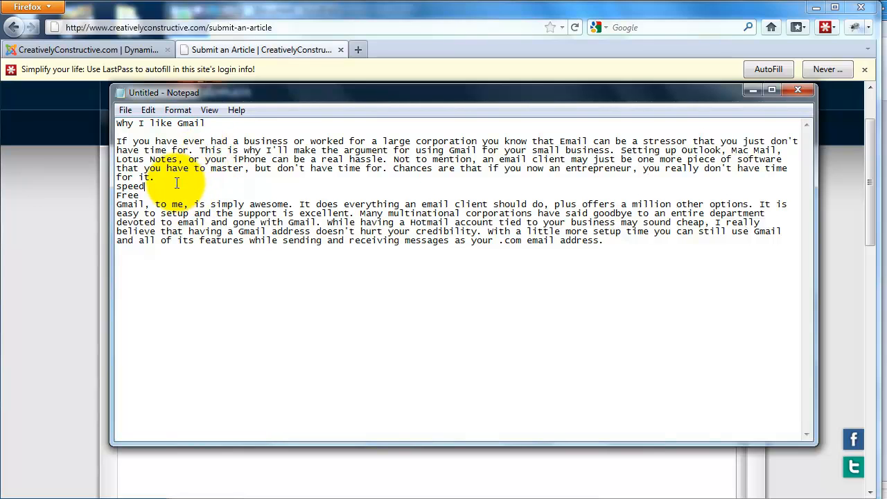
click(118, 176)
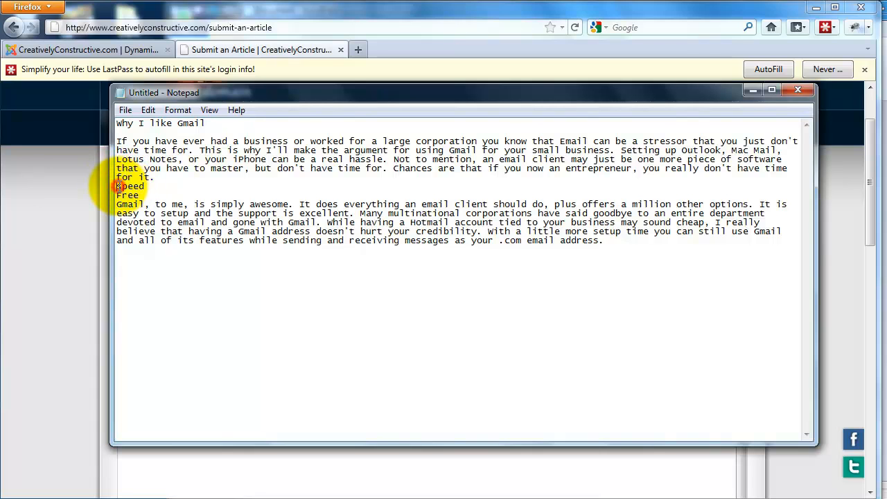
click(117, 186)
key(Return)
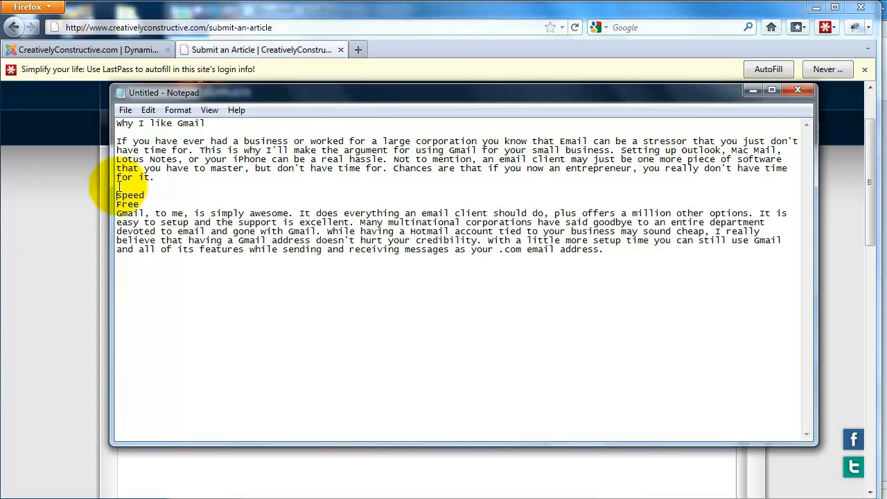
click(117, 204)
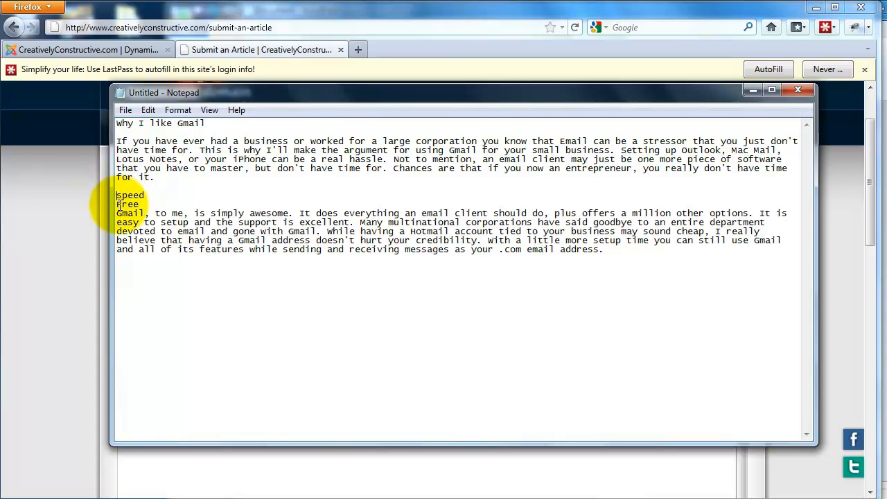
key(Return)
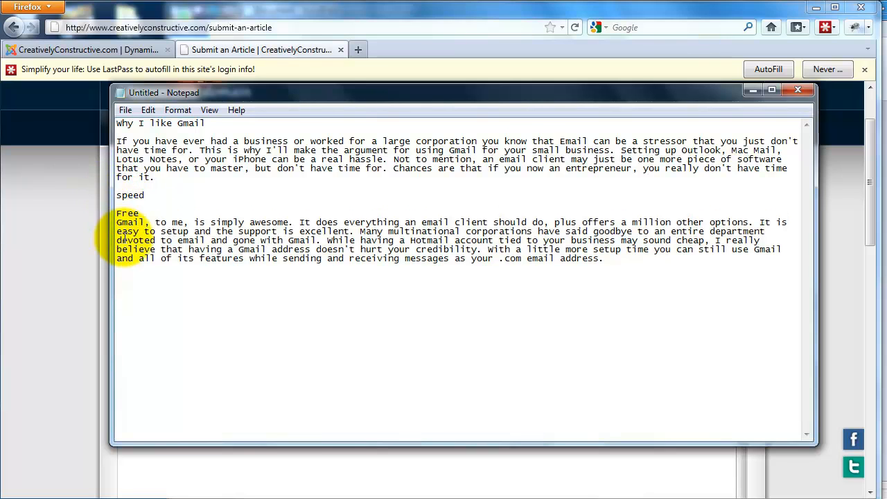
click(117, 223)
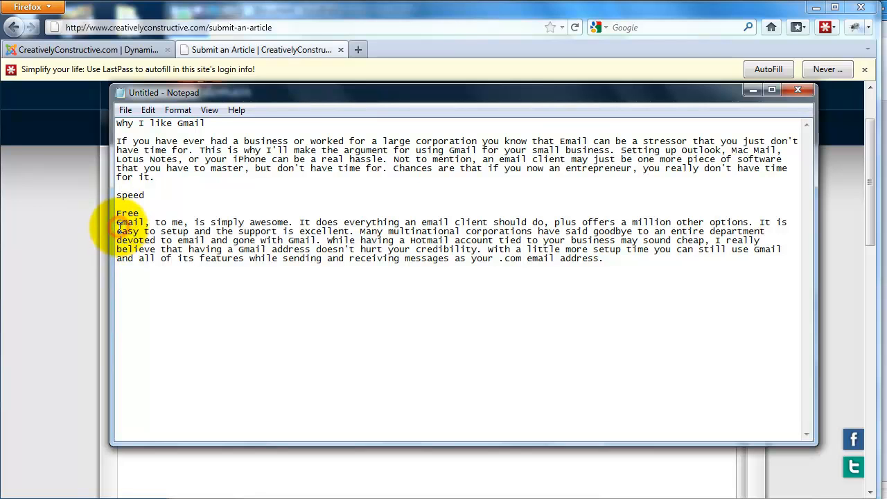
key(Return)
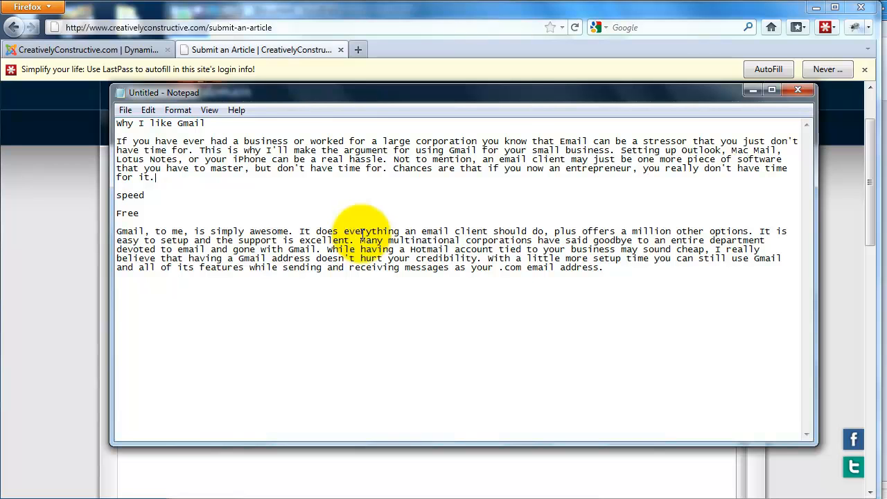
- Copy all of the Notepad text and paste it into the body of the article editor in Firefox
drag(606, 268, 119, 122)
right_click(139, 127)
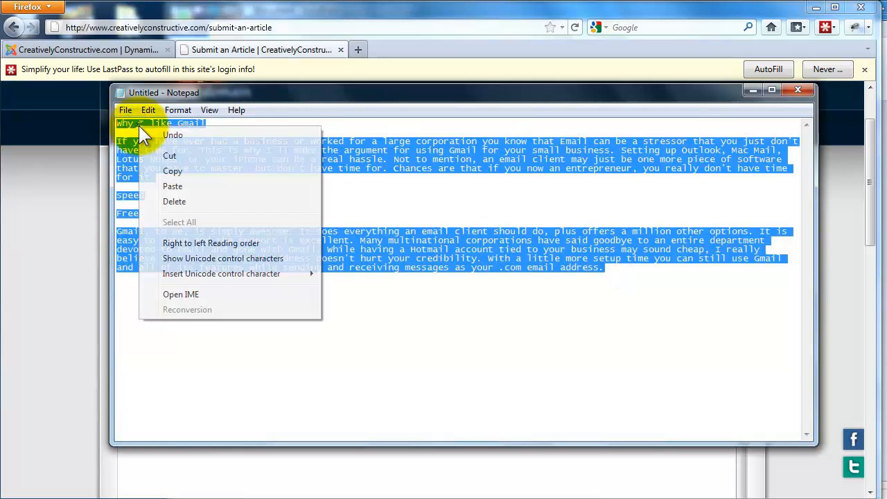
click(174, 172)
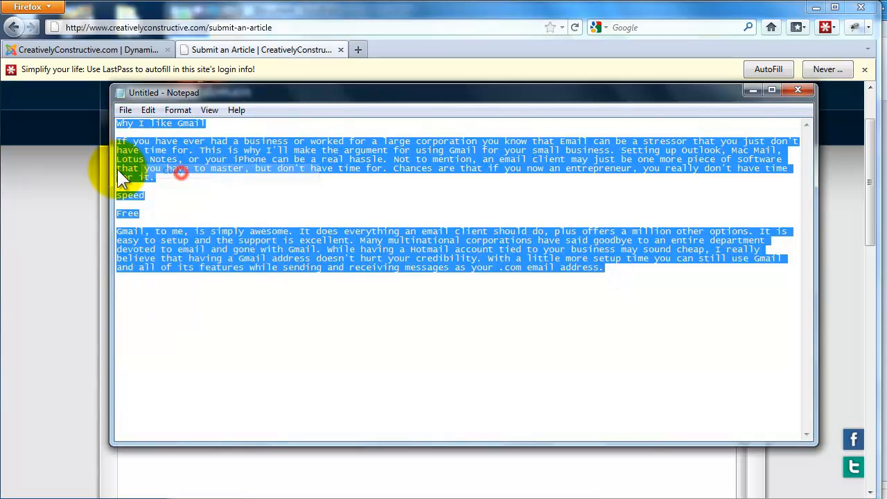
click(18, 183)
click(219, 366)
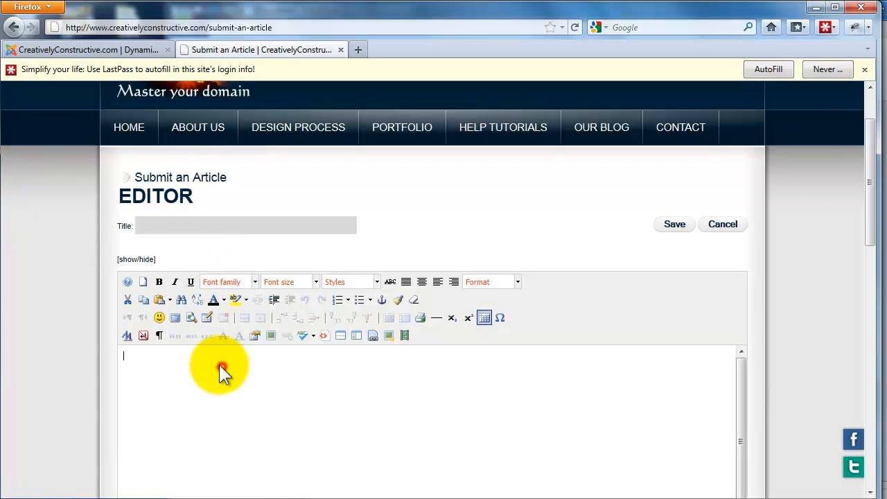
right_click(219, 364)
click(262, 395)
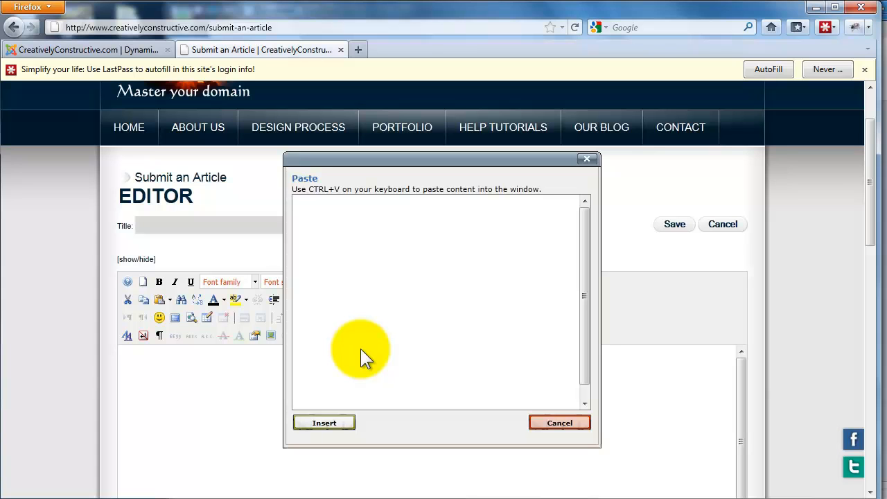
key(ctrl+v)
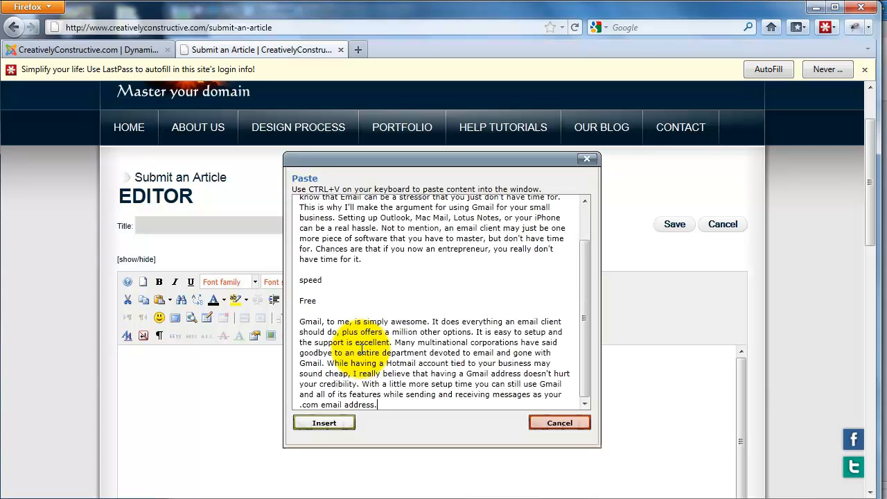
click(325, 423)
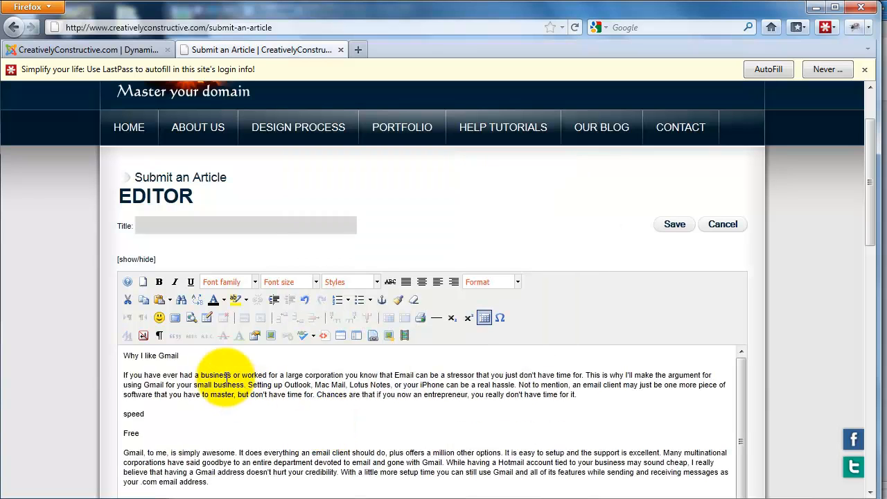
- Try to copy the "Why I like Gmail" heading with the editor's own Copy command, and close the Mozilla security preferences page
drag(196, 355, 125, 365)
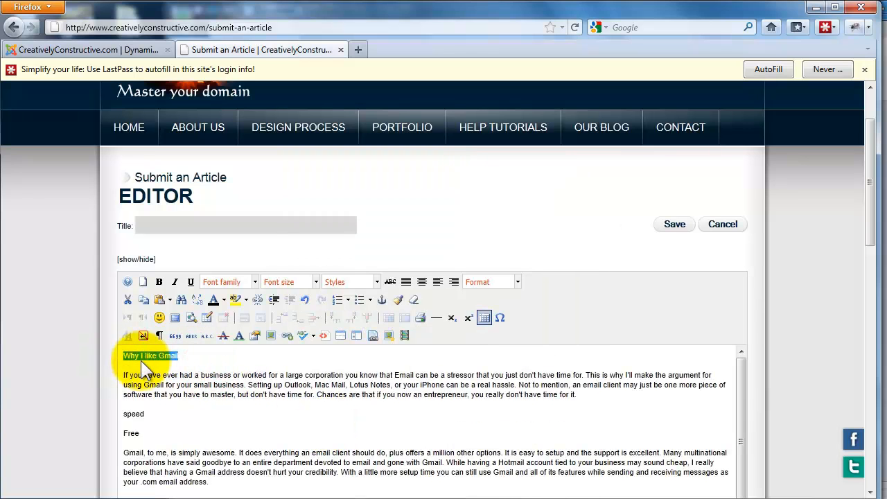
right_click(142, 358)
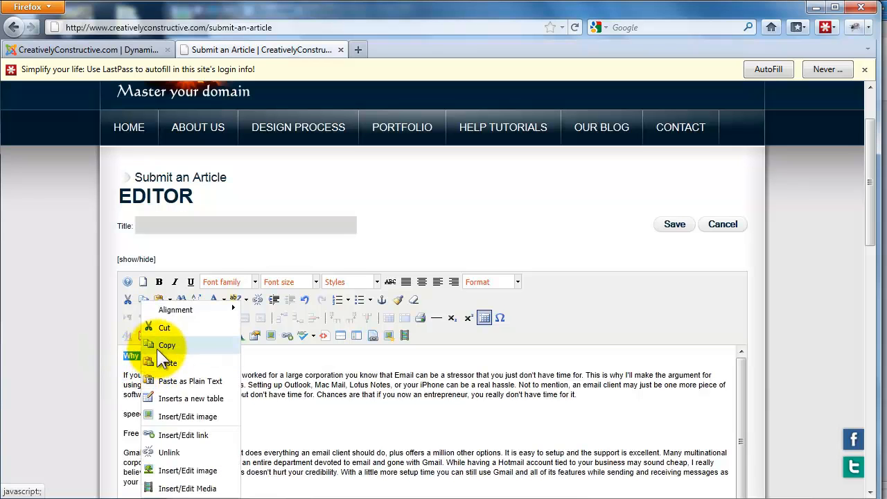
click(156, 346)
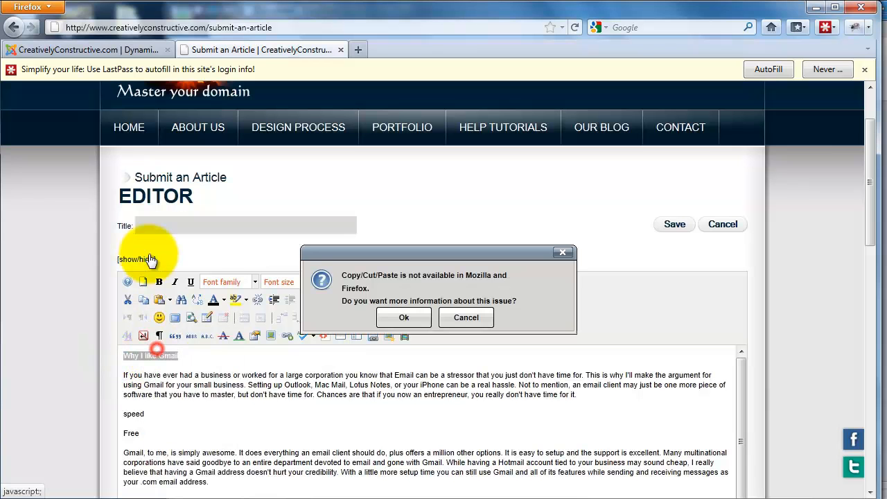
click(404, 318)
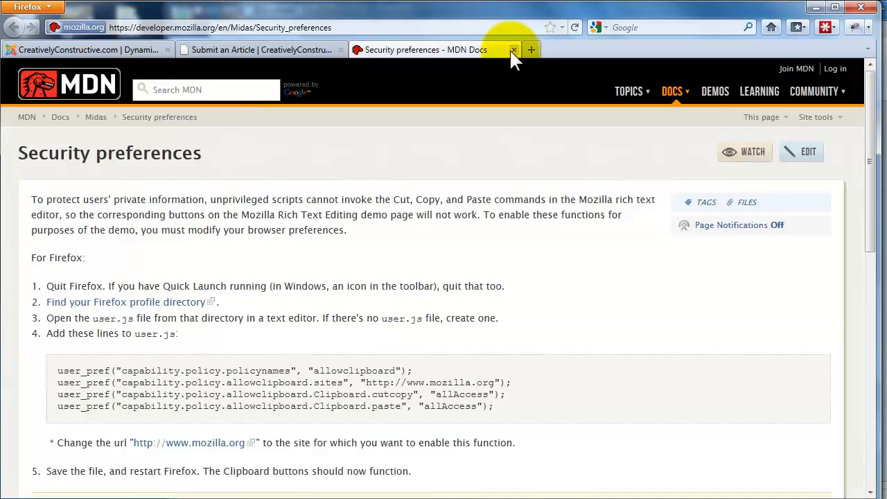
click(513, 50)
right_click(501, 50)
click(250, 374)
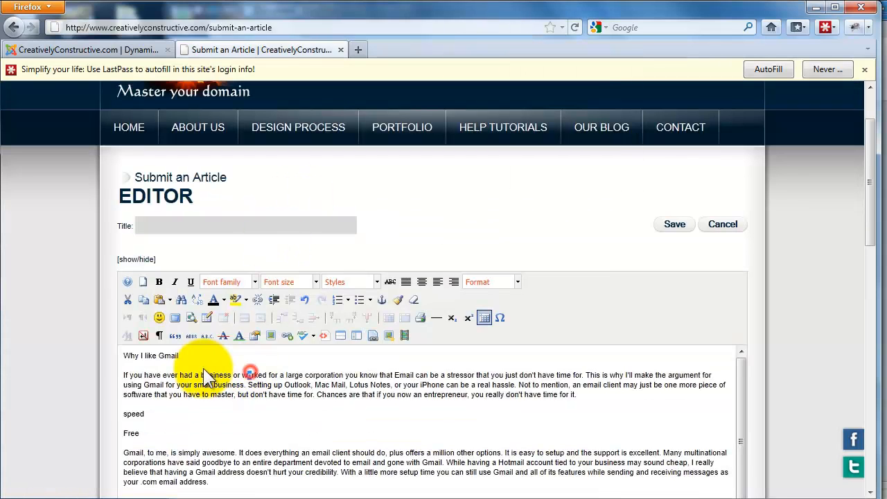
- Copy the "Why I like Gmail" heading from the article body and paste it as the article title
drag(189, 357, 116, 354)
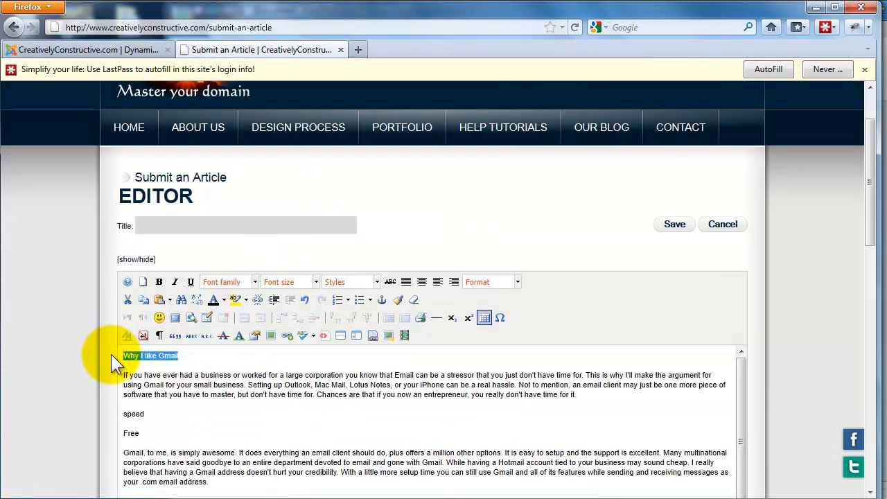
click(196, 224)
key(ctrl+v)
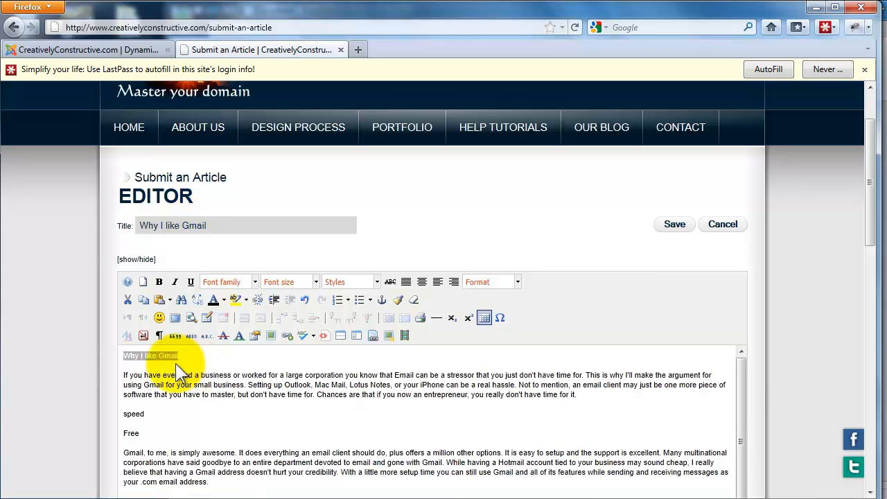
- Delete the "Why I like Gmail" heading and its blank line from the body so the article starts with the first paragraph
click(124, 377)
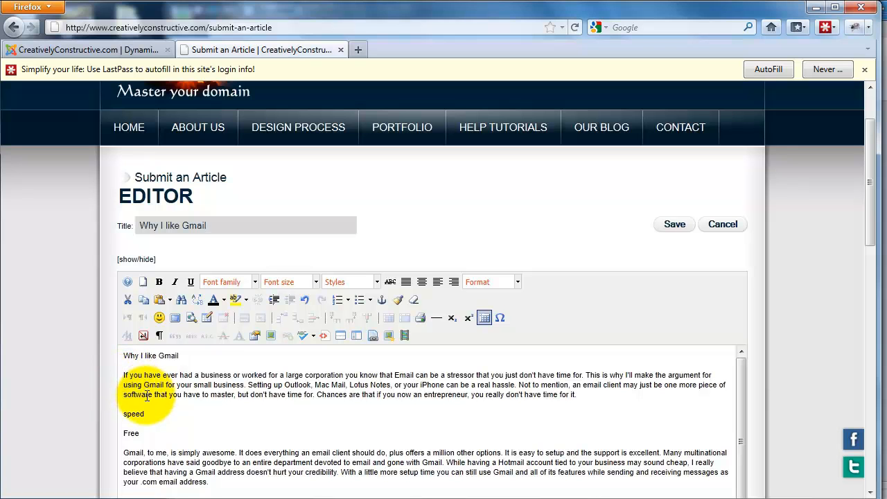
key(BackSpace)
key(BackSpace)
key(BackSpace)
key(BackSpace)
key(BackSpace)
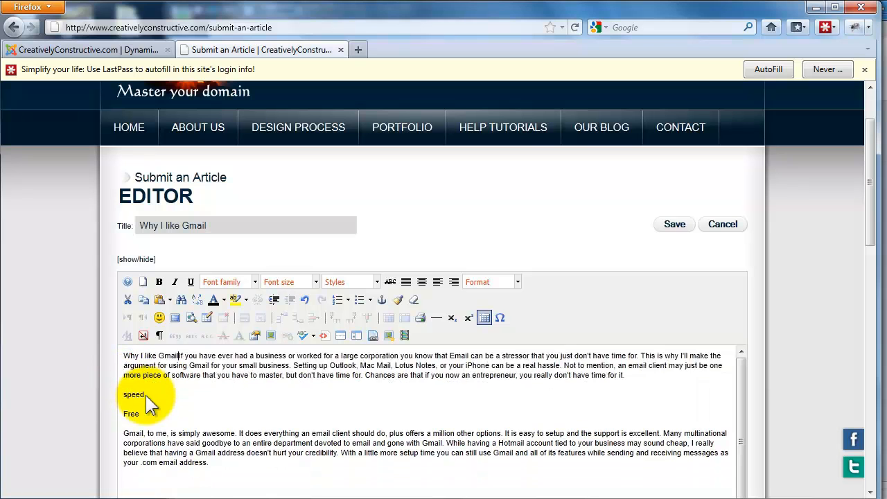
key(BackSpace)
key(BackSpace)
key(BackSpace)
key(BackSpace)
key(BackSpace)
key(BackSpace)
key(BackSpace)
key(BackSpace)
key(BackSpace)
key(BackSpace)
key(BackSpace)
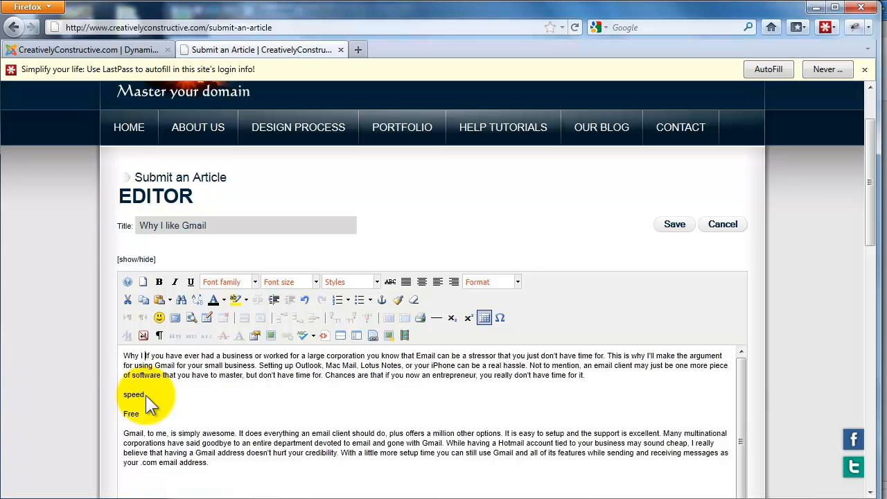
key(BackSpace)
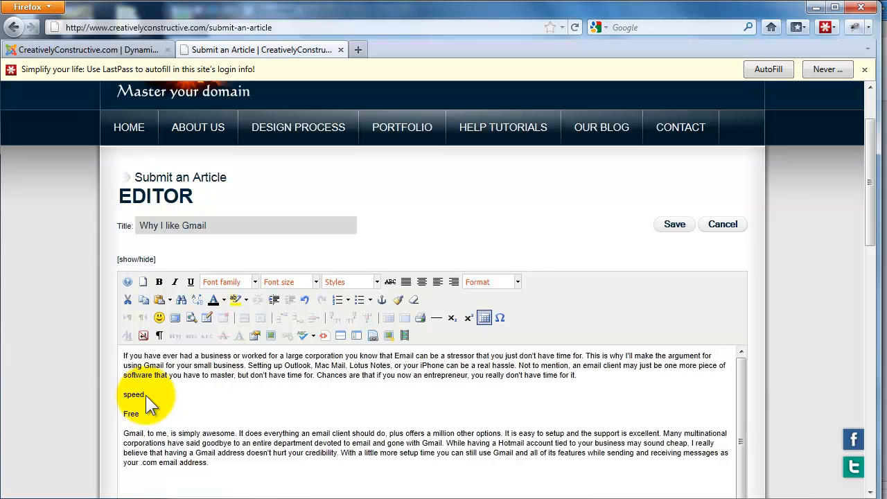
- Remove the blank lines above "speed", between "speed" and "Free", and between "Free" and the final paragraph
click(165, 390)
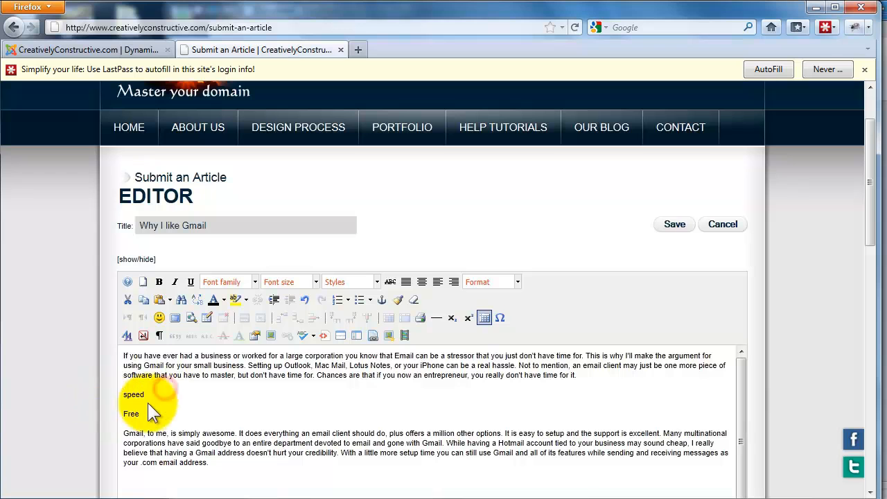
scroll(158, 395, down, 1)
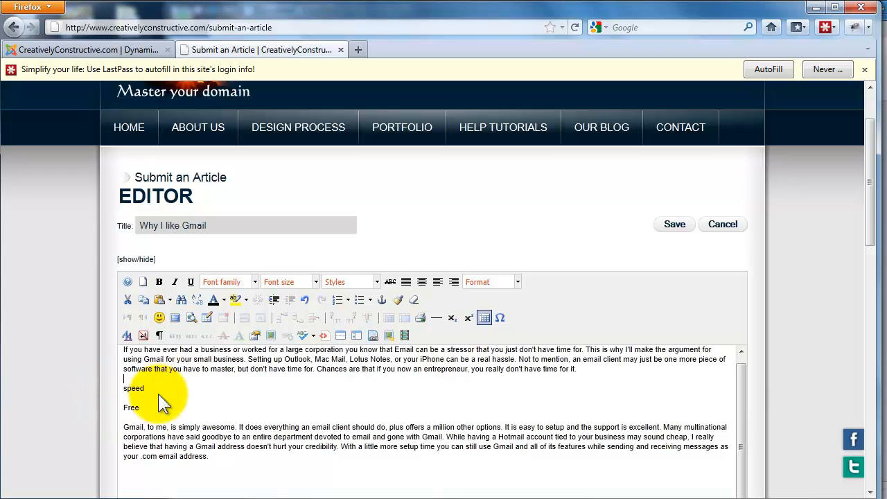
double_click(126, 408)
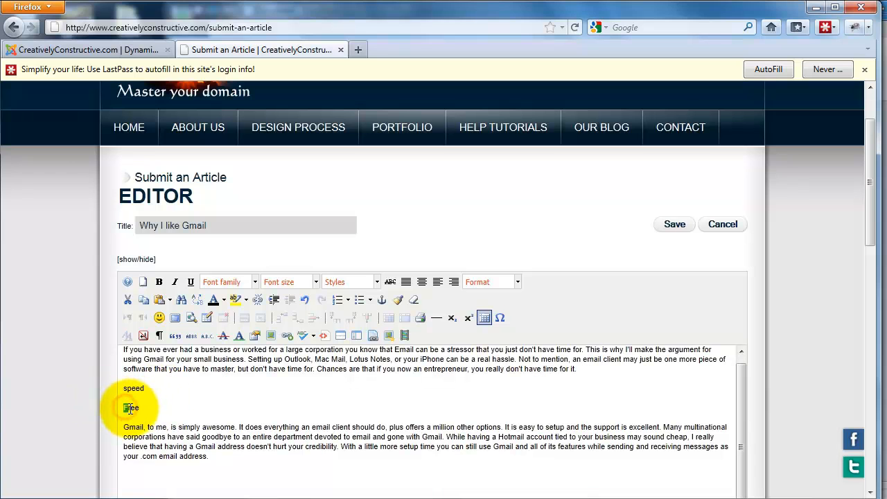
click(146, 410)
click(121, 409)
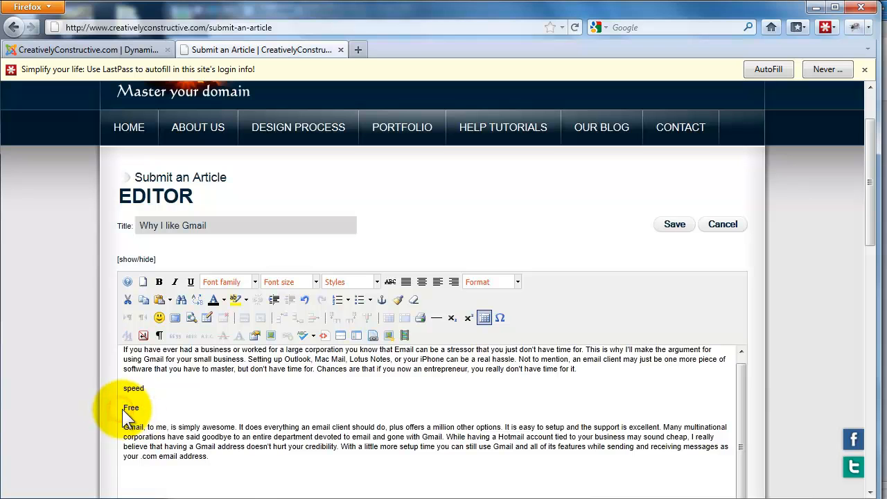
key(BackSpace)
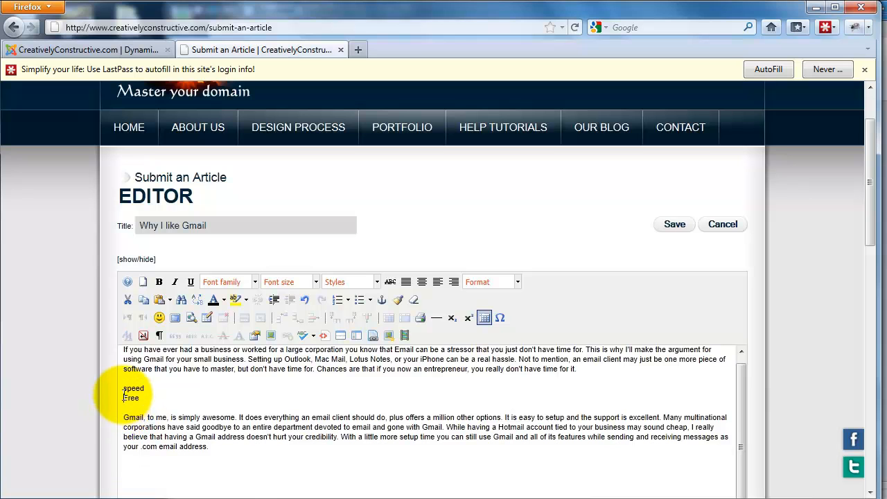
click(123, 388)
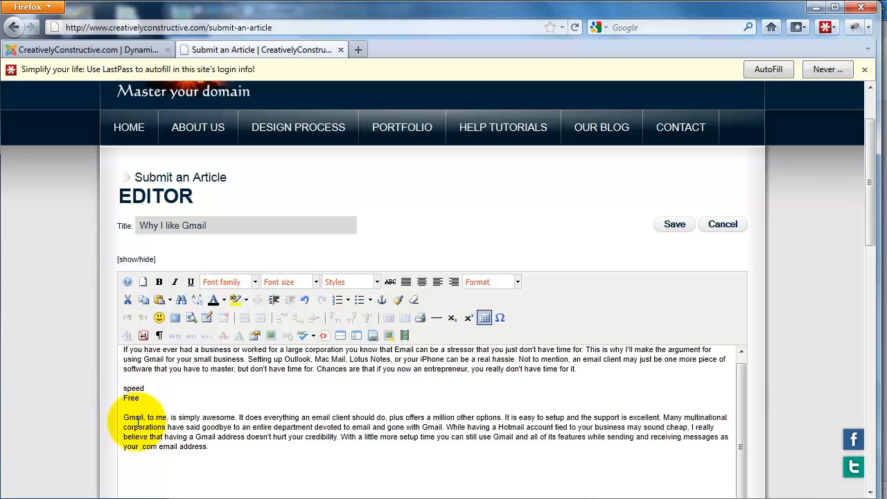
key(BackSpace)
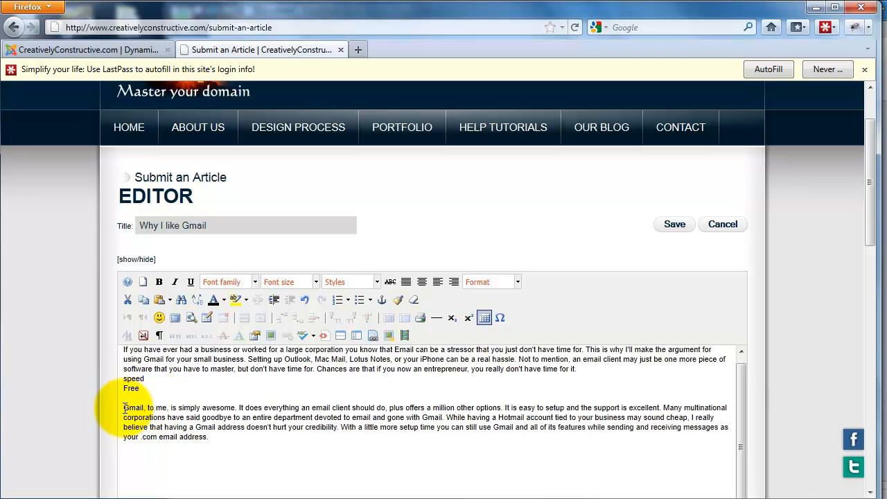
click(123, 408)
key(Return)
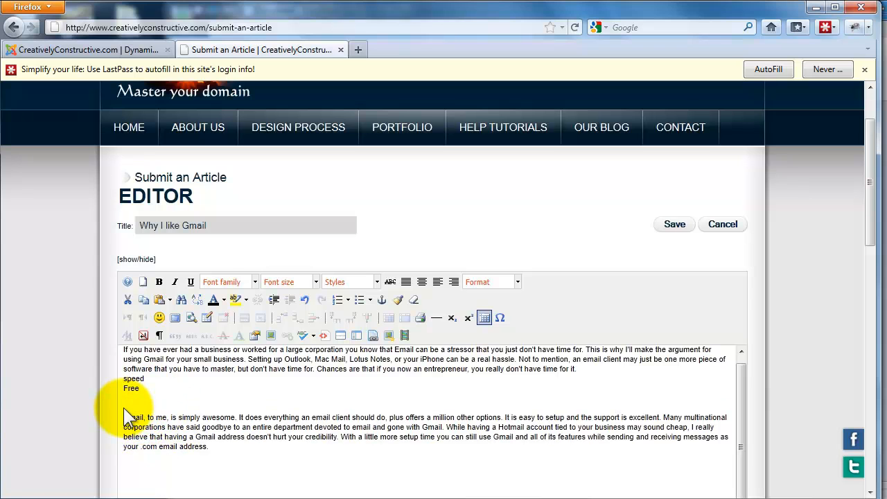
key(BackSpace)
key(BackSpace)
- Format the "speed" and "Free" lines as a bulleted list
drag(153, 388, 111, 378)
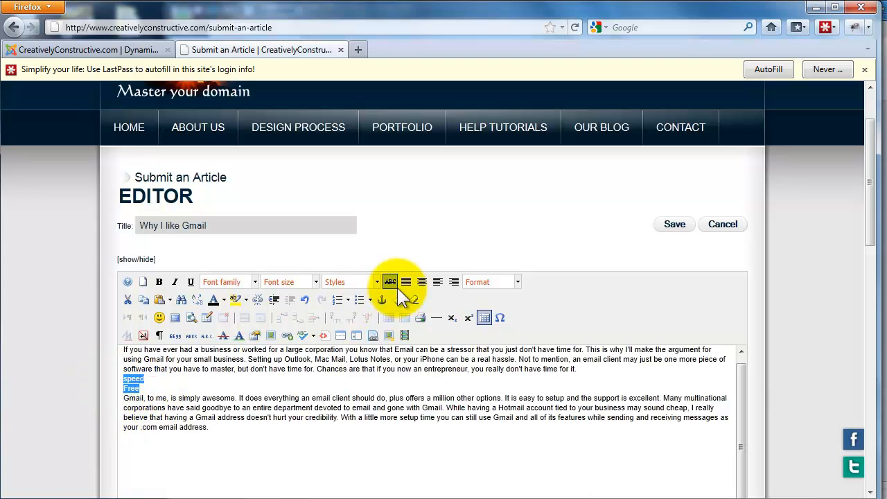
click(359, 300)
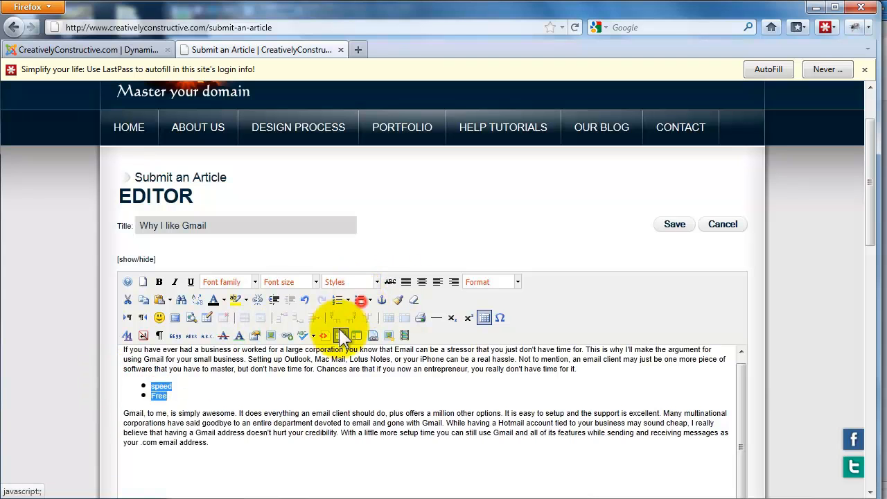
click(295, 399)
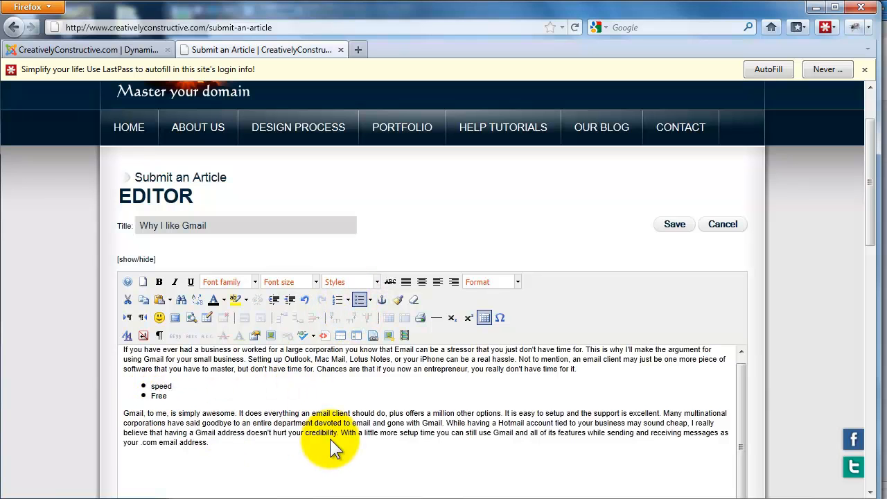
- Set the font size of the entire article body, including the bullets, to 12pt
drag(251, 447, 104, 343)
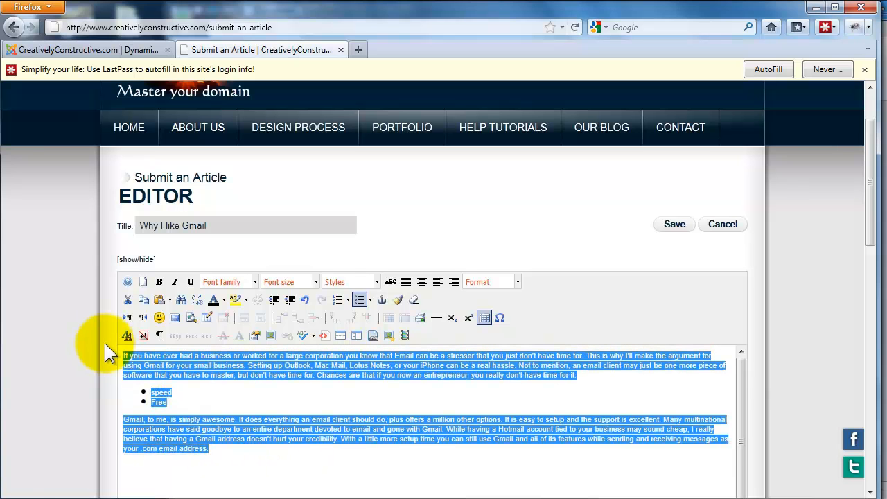
click(315, 280)
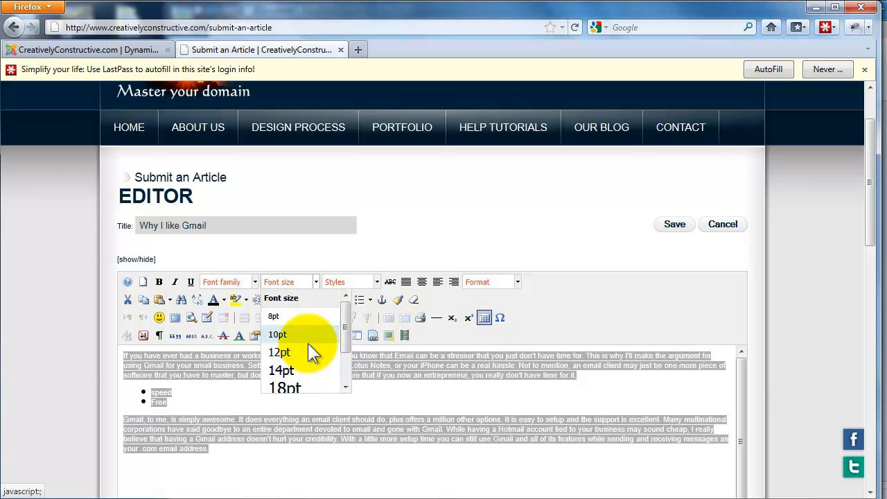
click(306, 350)
click(304, 424)
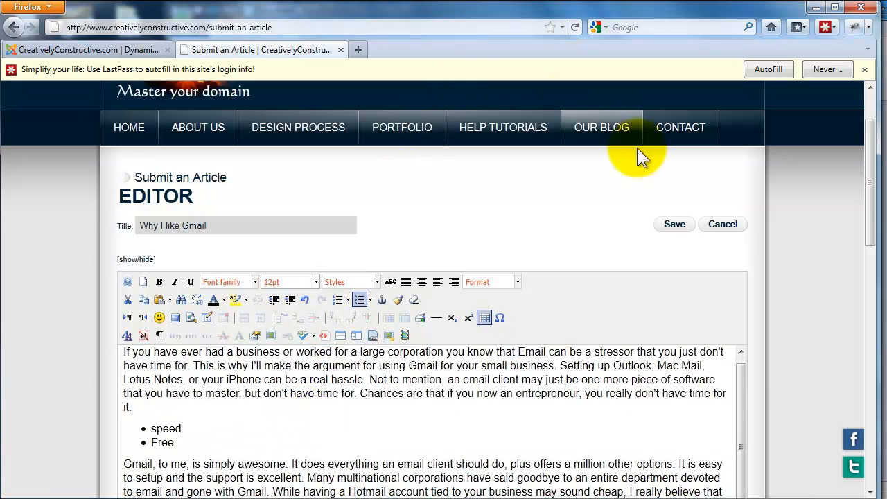
- Set the article's publishing section to News
drag(867, 187, 871, 273)
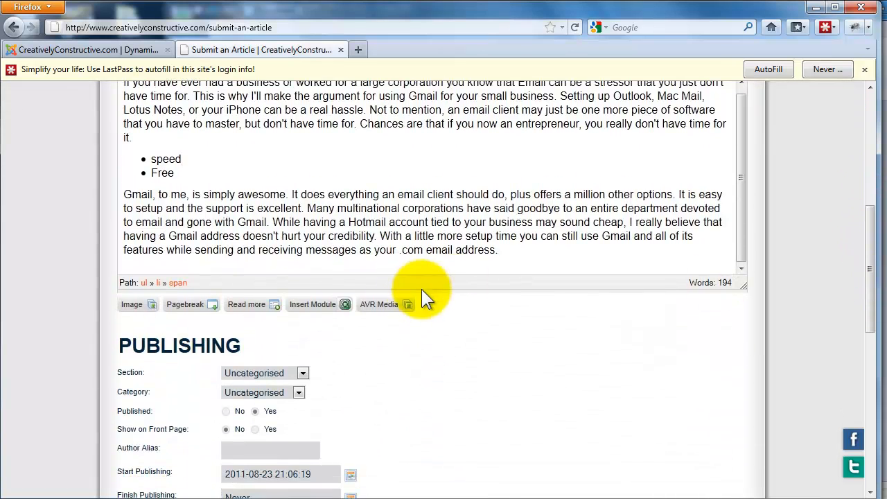
click(303, 372)
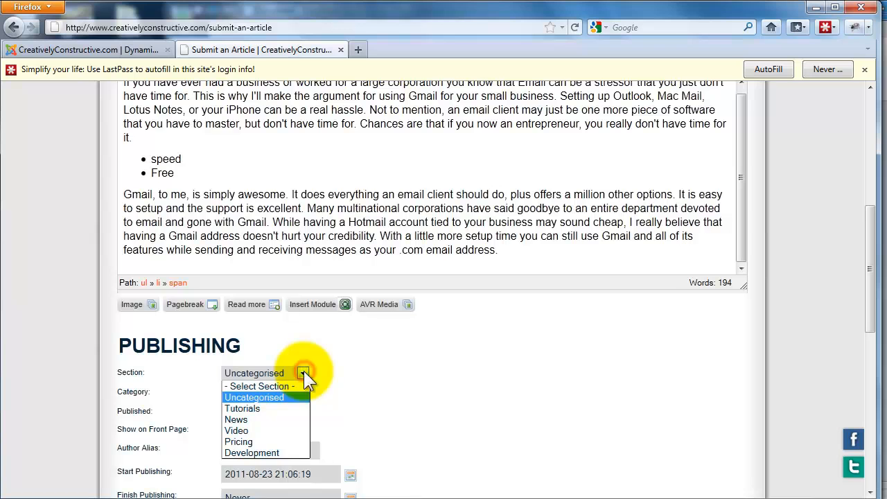
click(285, 416)
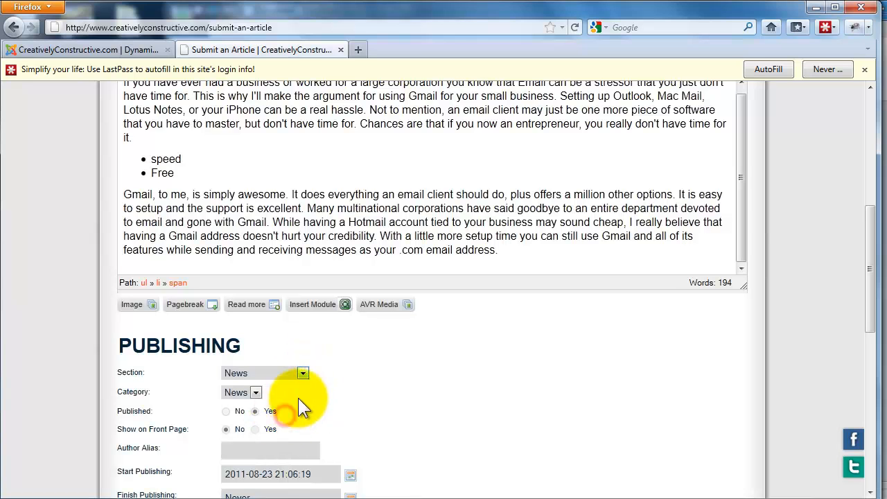
- Place the text cursor at the end of the article and dismiss the LastPass autofill notification
click(528, 251)
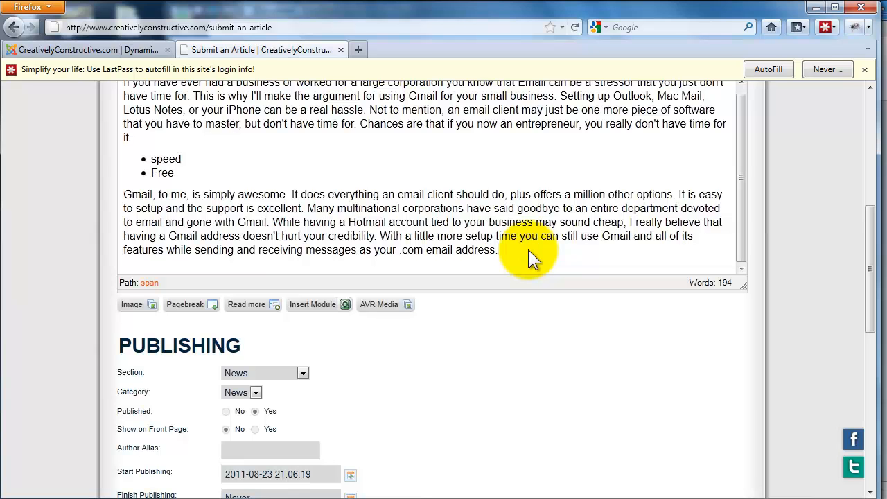
scroll(528, 251, up, 1)
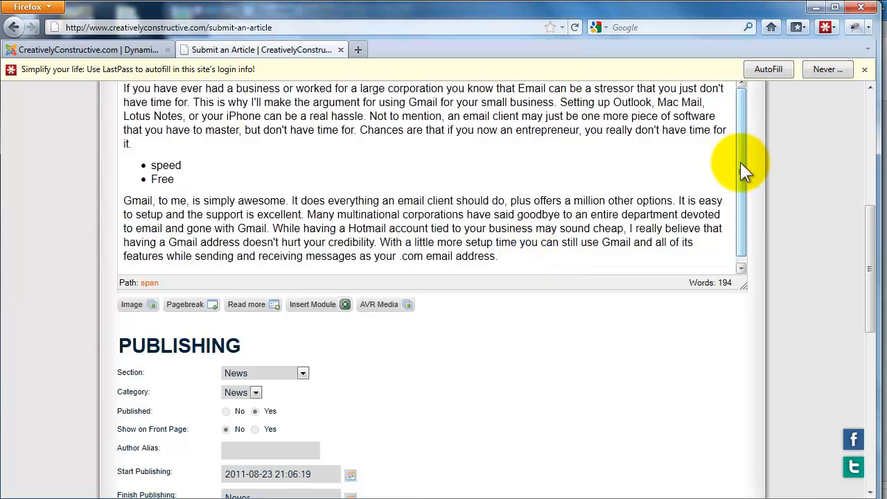
drag(740, 165, 740, 152)
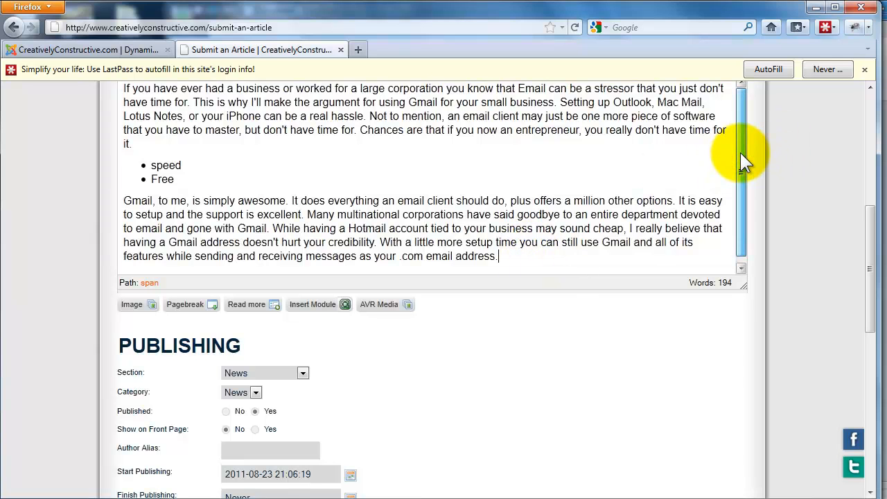
click(865, 69)
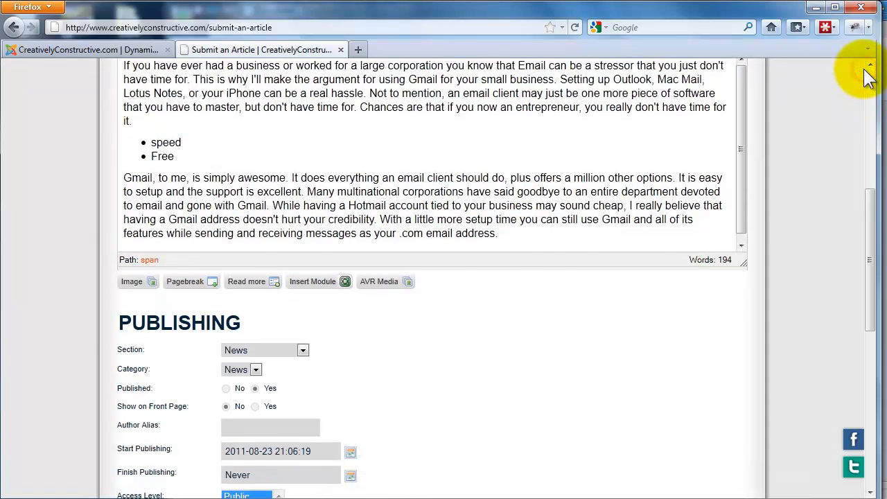
- Place the text cursor before "have time for" in the first paragraph and open the Insert/Edit image dialog
scroll(782, 191, up, 3)
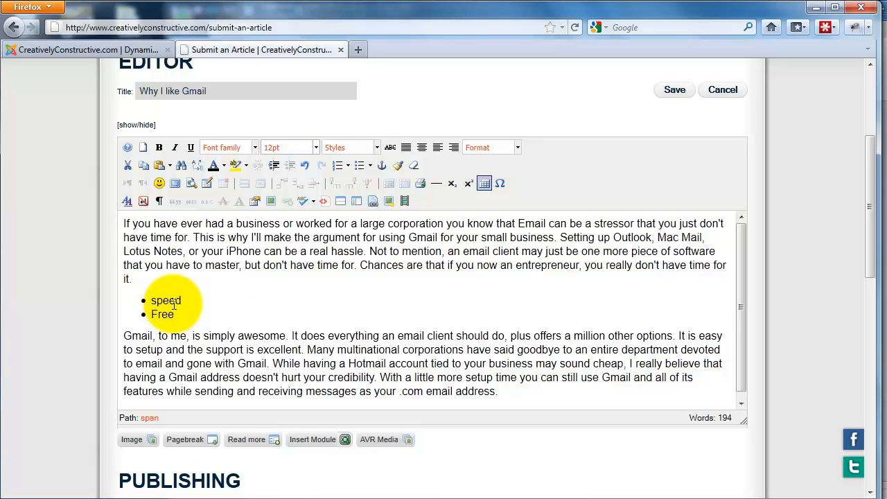
click(703, 238)
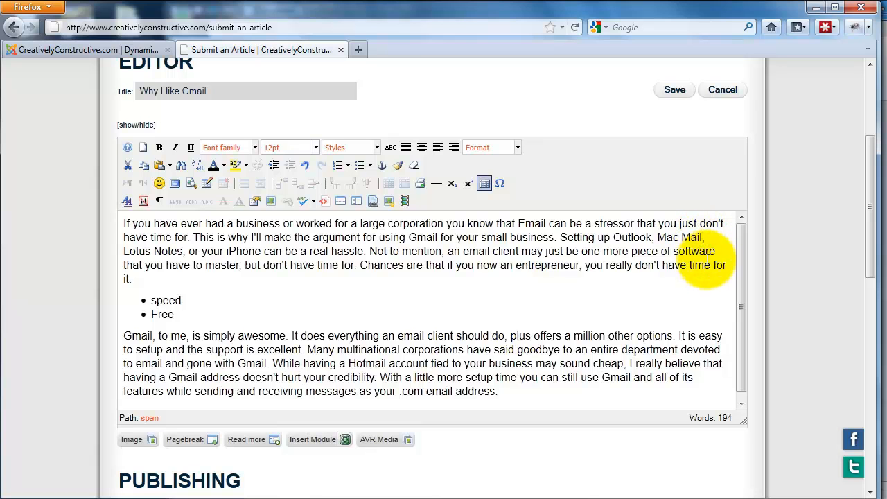
click(124, 239)
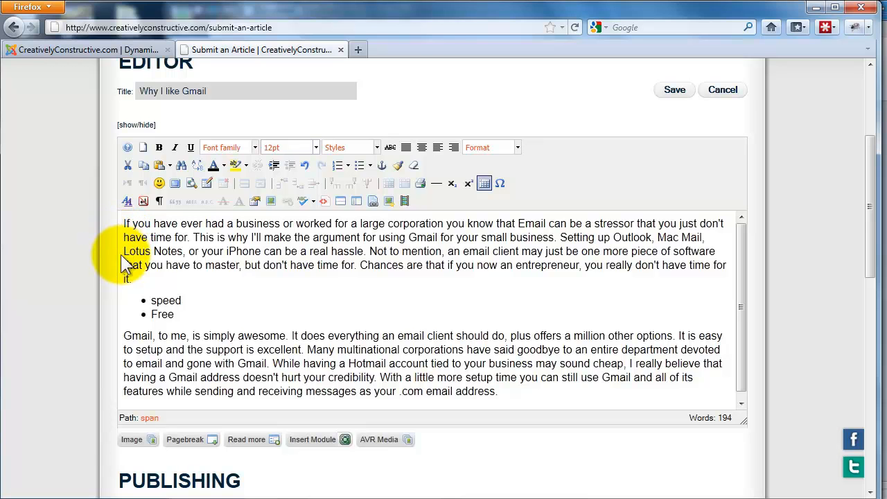
click(270, 201)
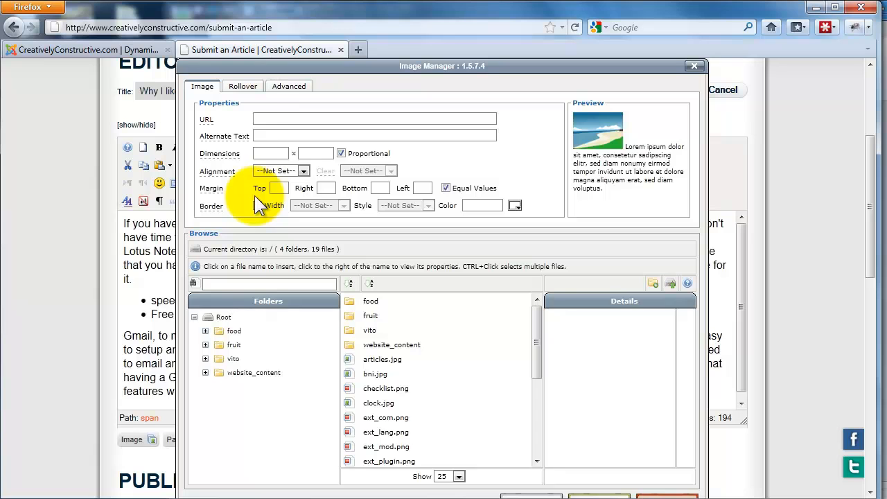
click(339, 66)
drag(340, 68, 339, 60)
click(340, 61)
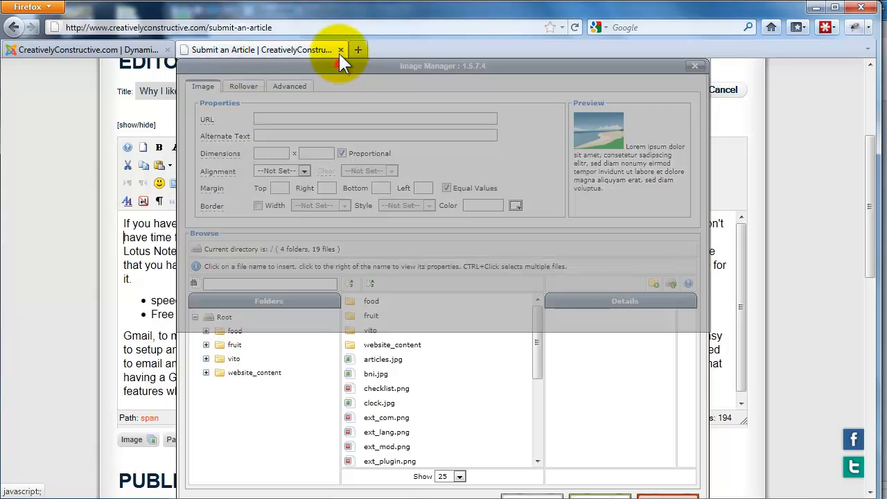
click(351, 69)
drag(351, 66, 354, 58)
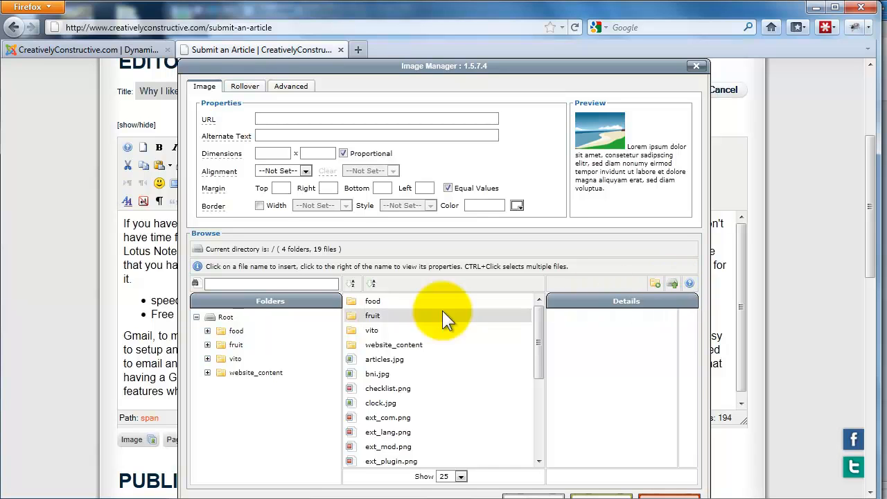
- Browse the website_content folder, return to Root and look through the existing image files there
click(270, 374)
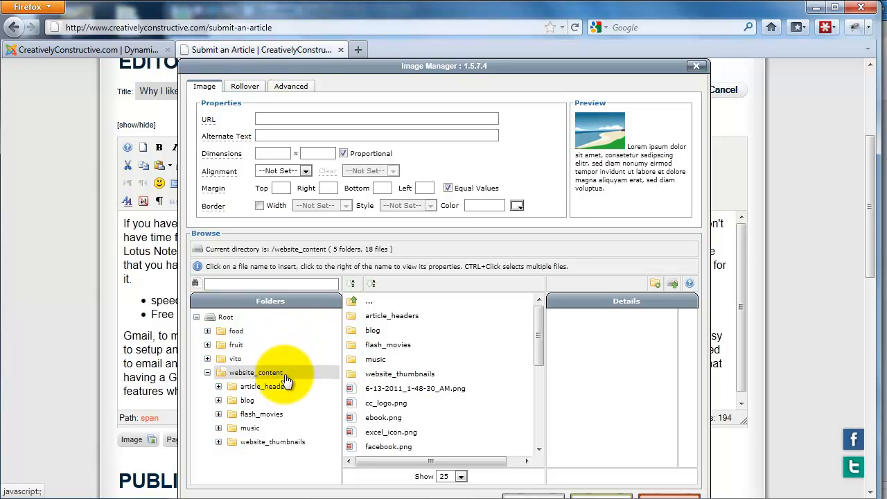
click(225, 318)
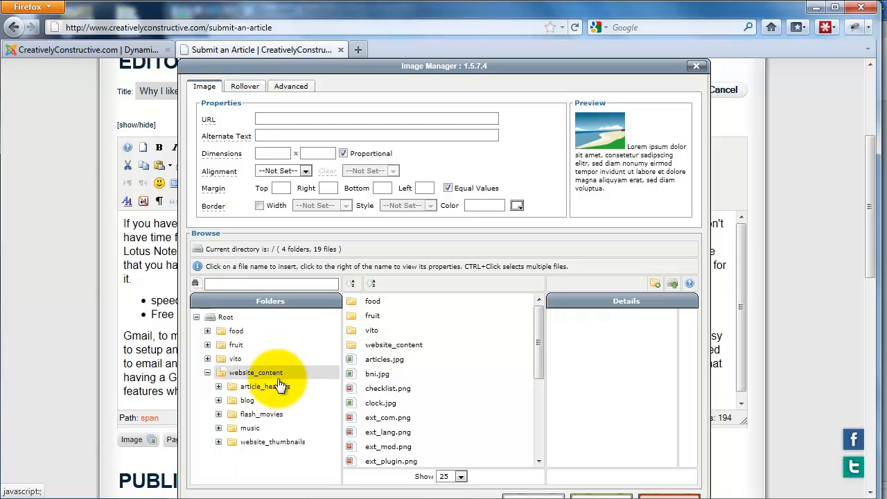
scroll(406, 357, down, 3)
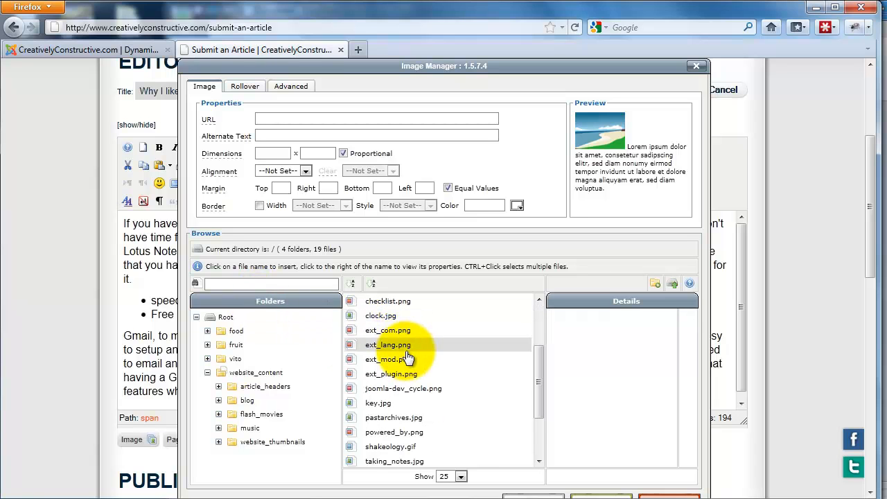
scroll(408, 374, down, 1)
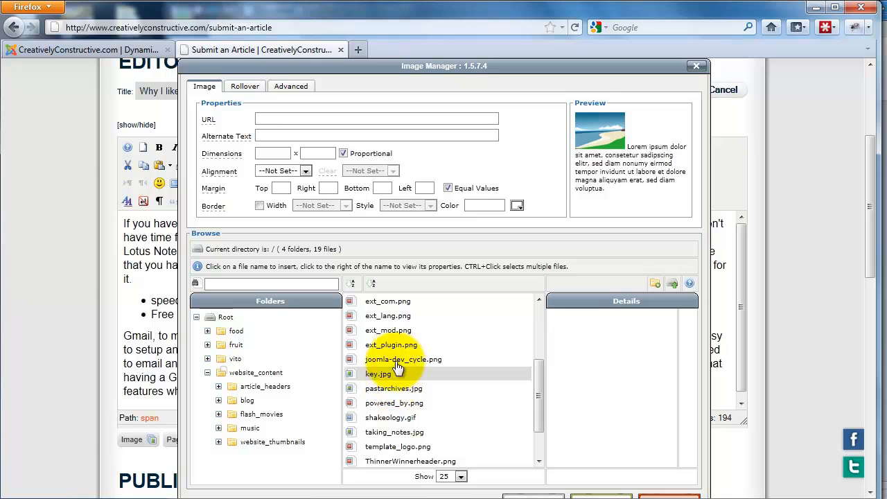
scroll(398, 334, up, 1)
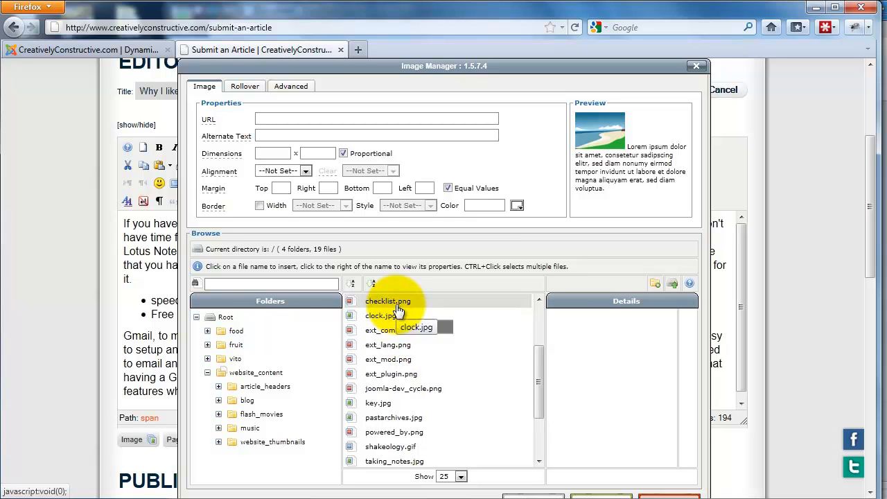
scroll(412, 348, down, 1)
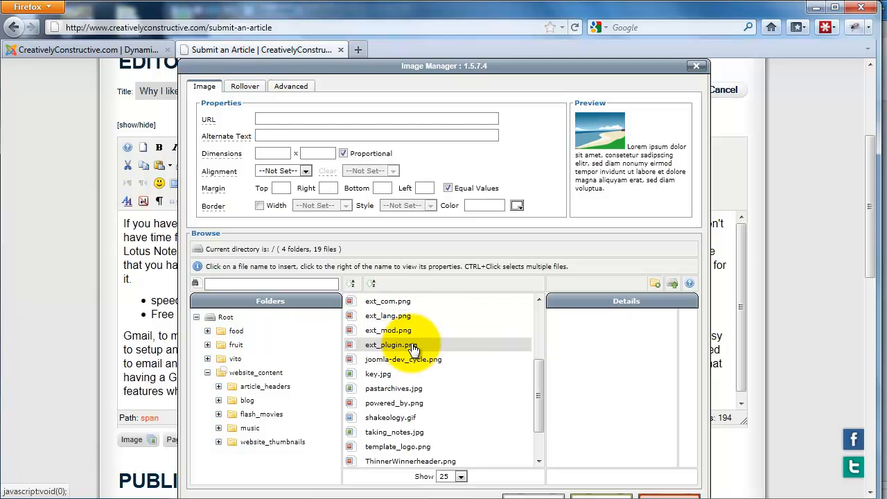
scroll(414, 349, down, 1)
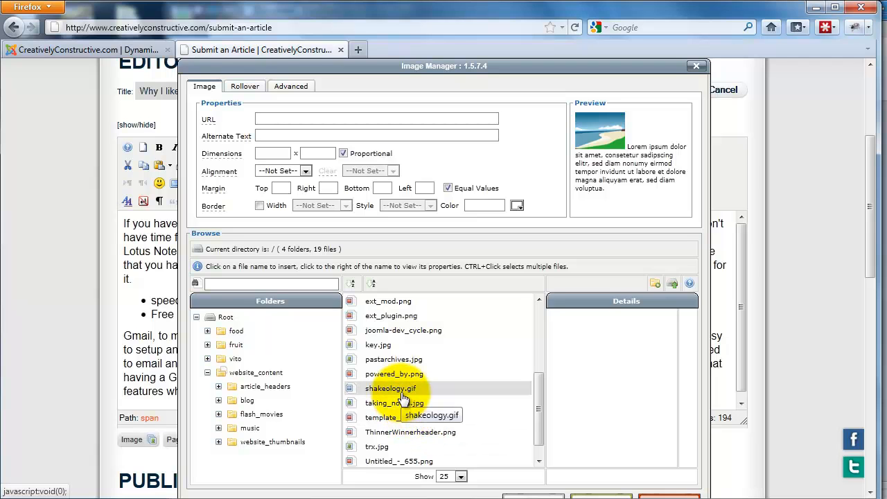
scroll(419, 390, down, 1)
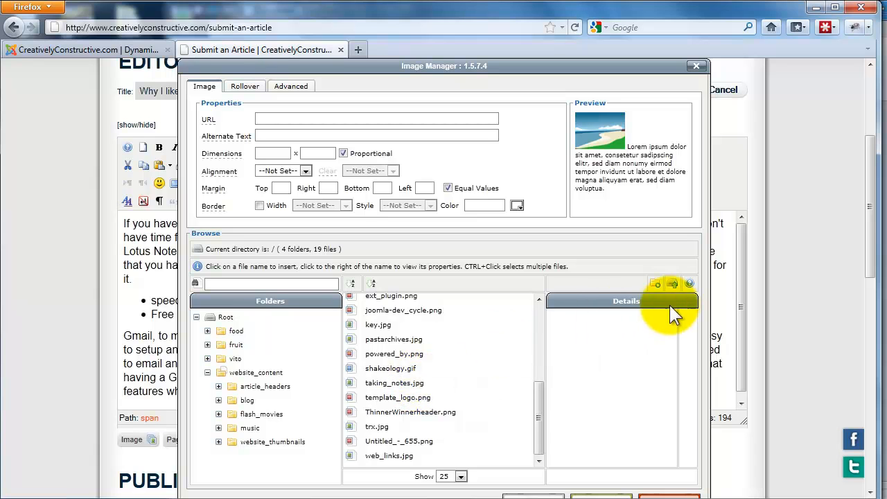
- Upload Red9-big from the desktop's vito folder into the Root image directory and close the upload dialog
click(672, 285)
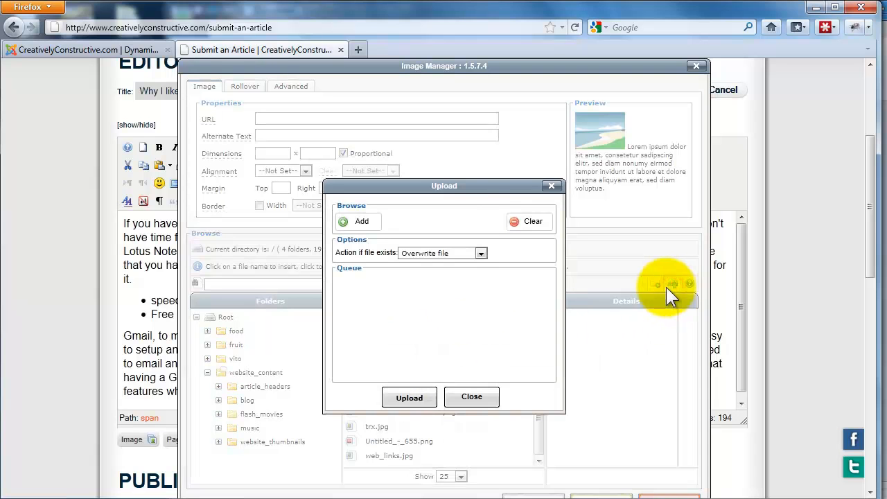
click(359, 223)
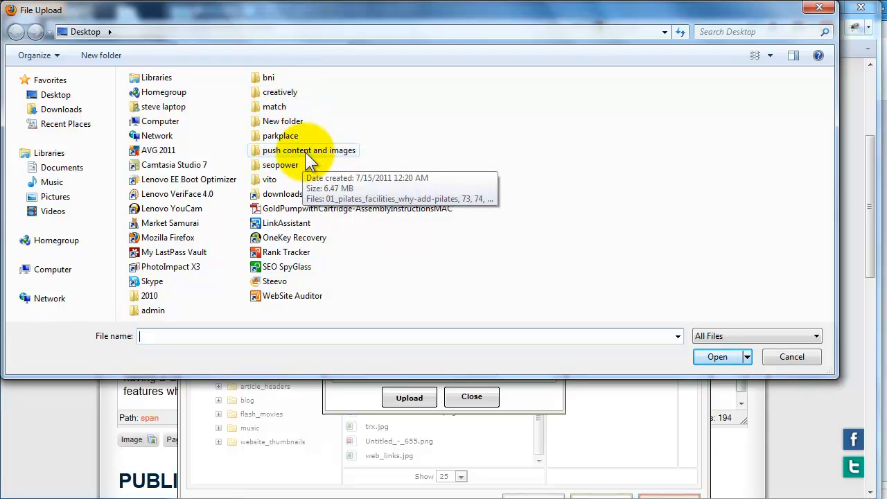
double_click(270, 178)
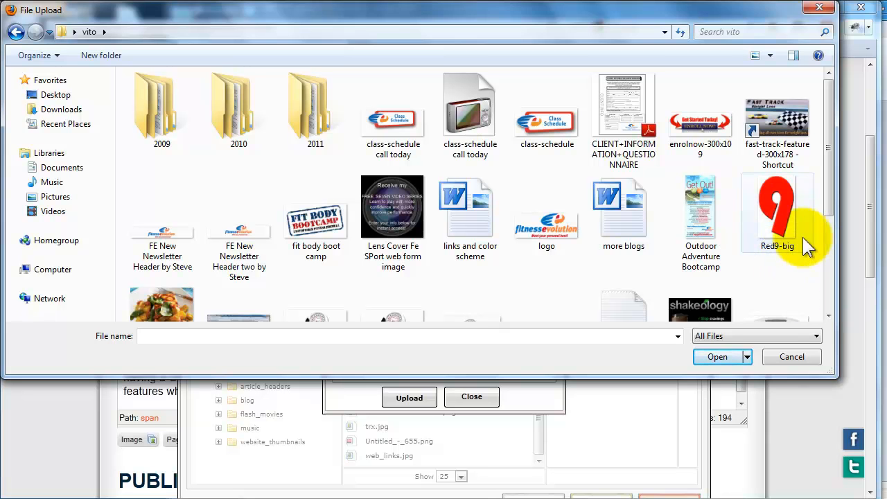
double_click(780, 215)
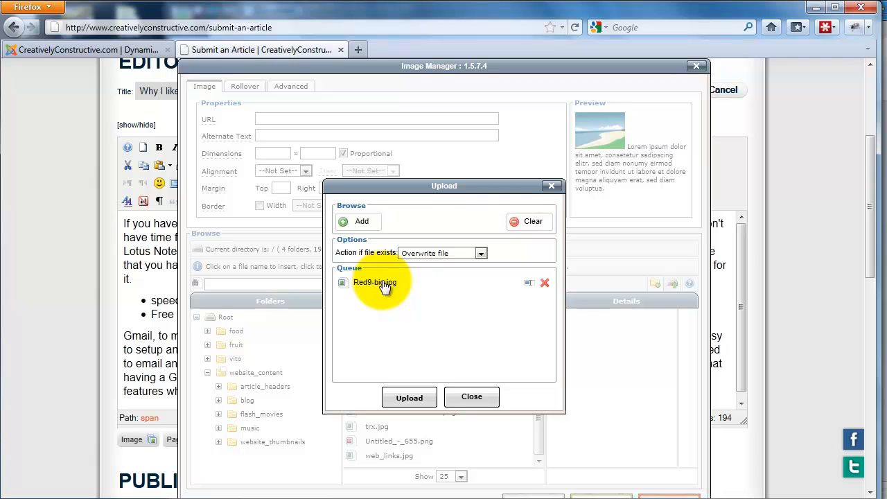
click(411, 397)
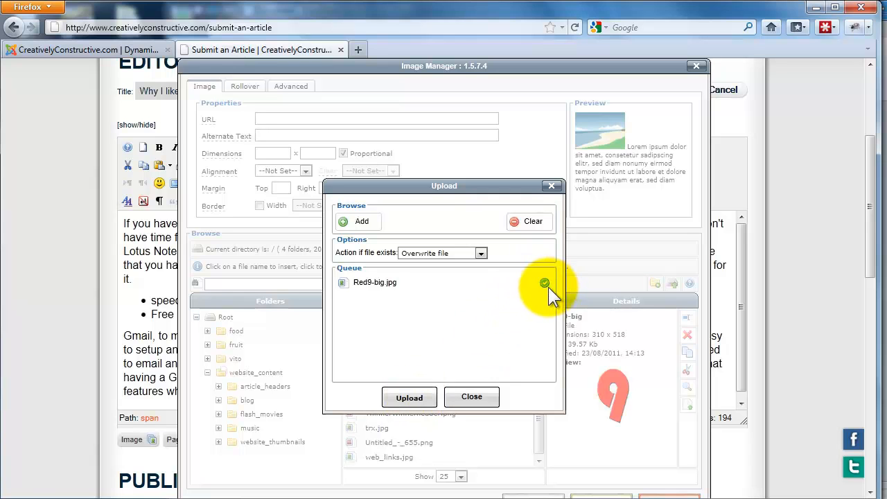
click(474, 398)
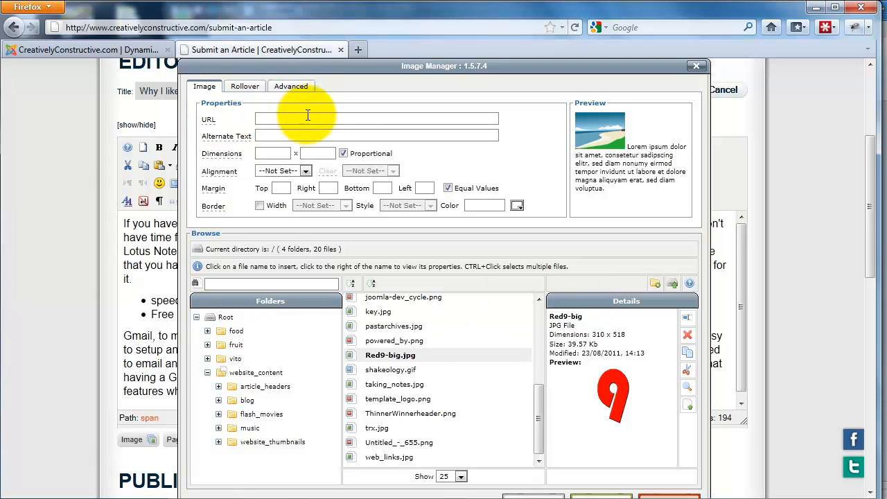
- Choose Red9-big.jpg as the image to insert and set its width to 150 with proportional scaling
click(390, 356)
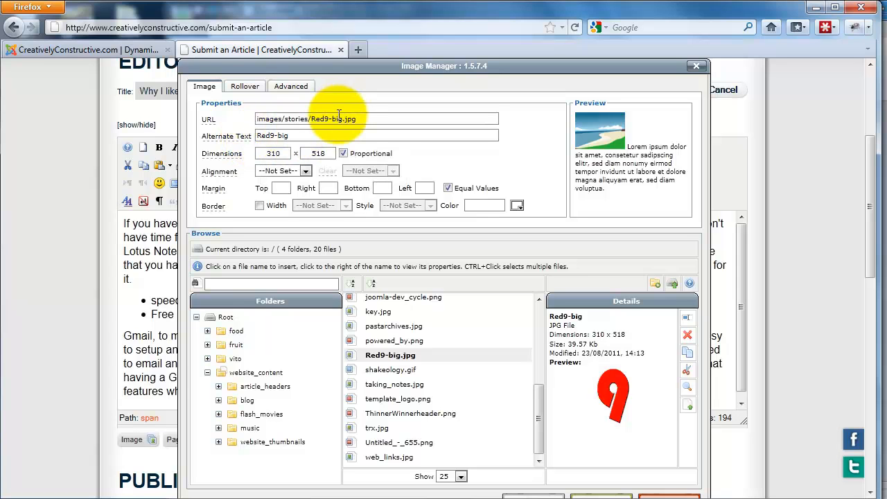
click(312, 133)
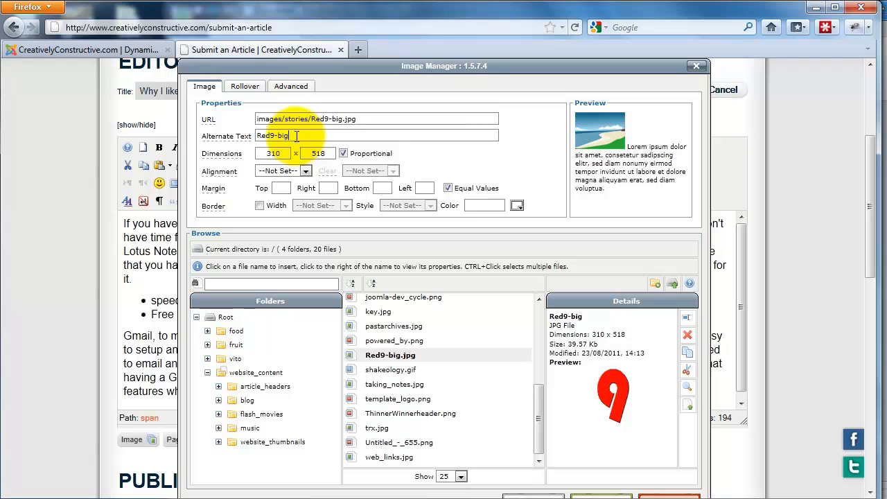
click(287, 152)
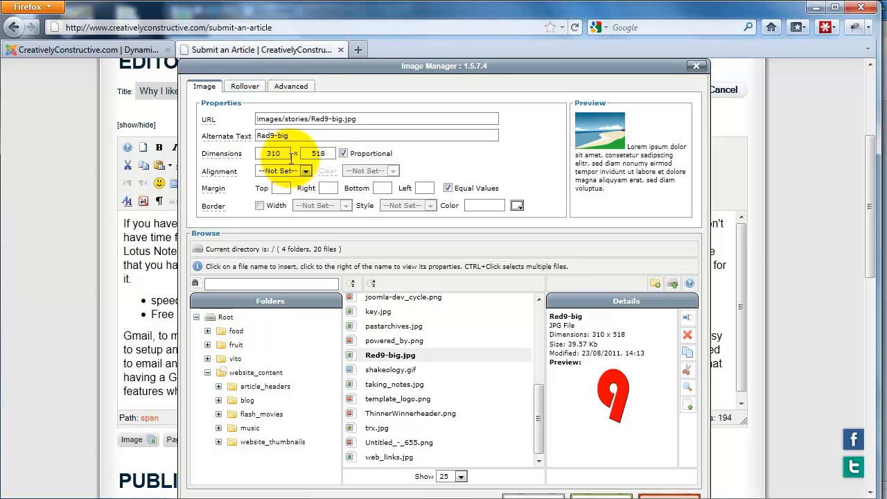
click(327, 156)
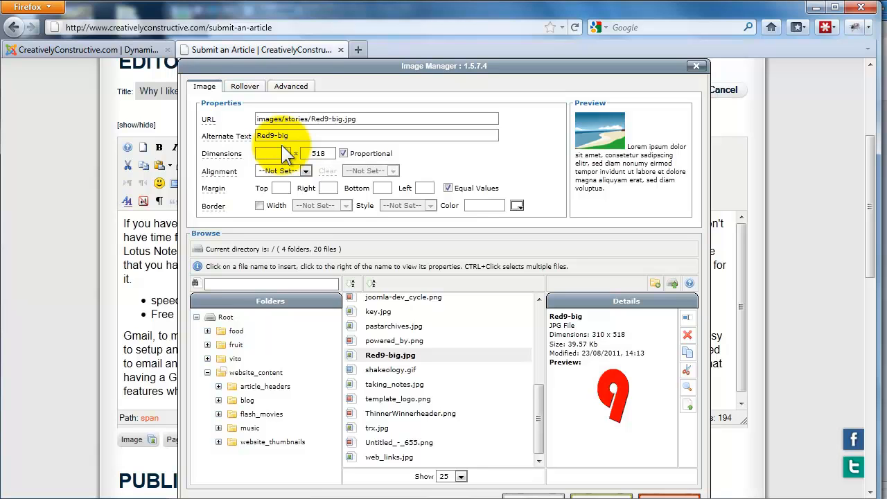
text(150)
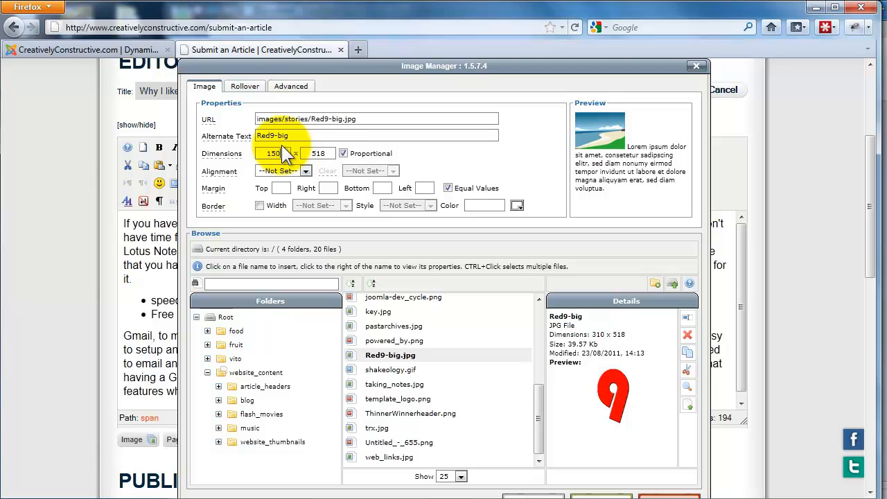
click(332, 153)
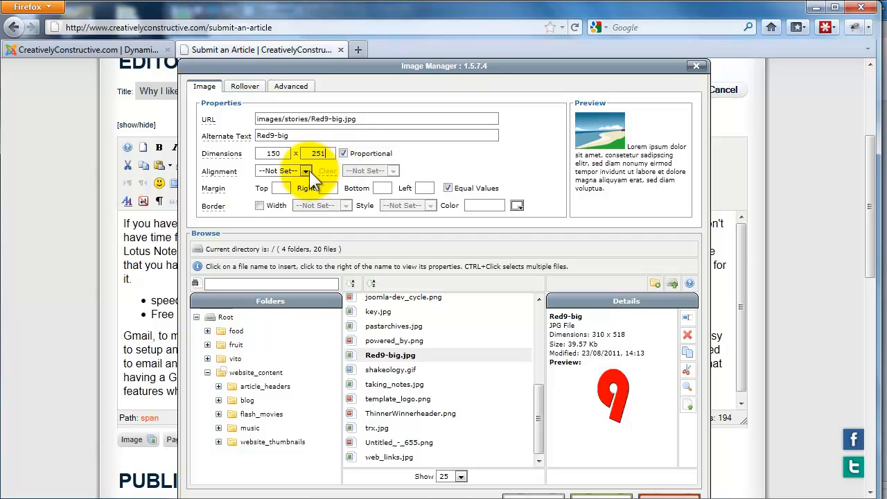
- Leave the image alignment not set and insert the resized Red9-big.jpg into the article
click(305, 172)
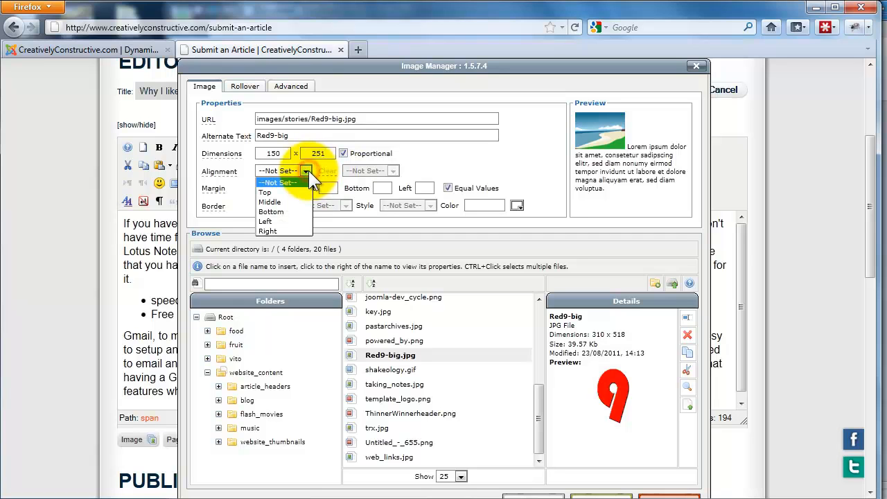
click(308, 170)
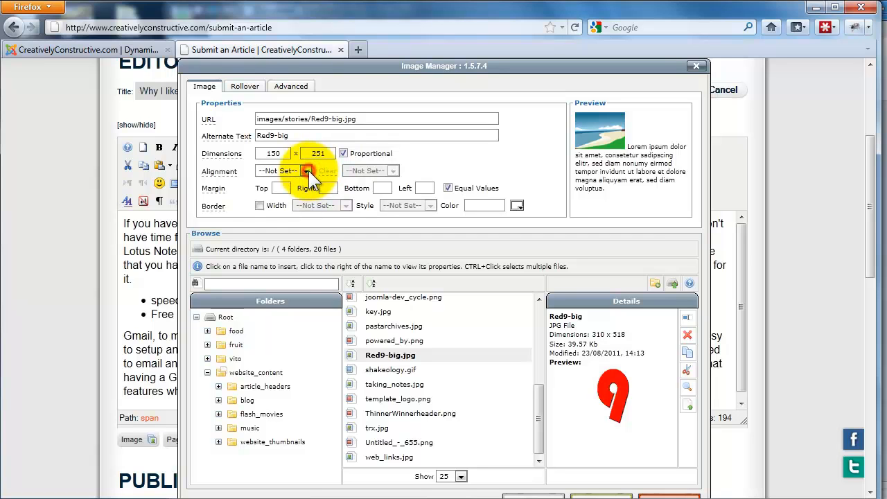
drag(359, 64, 369, 64)
scroll(452, 252, down, 2)
scroll(452, 253, up, 2)
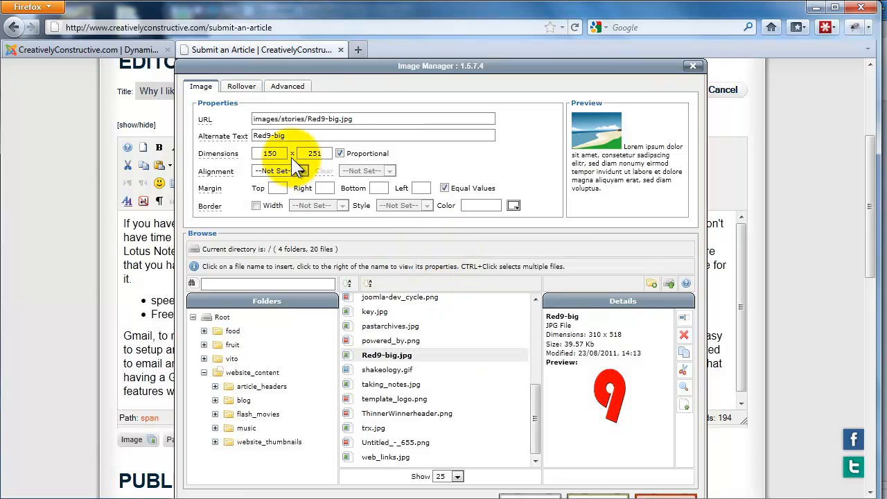
scroll(569, 307, down, 6)
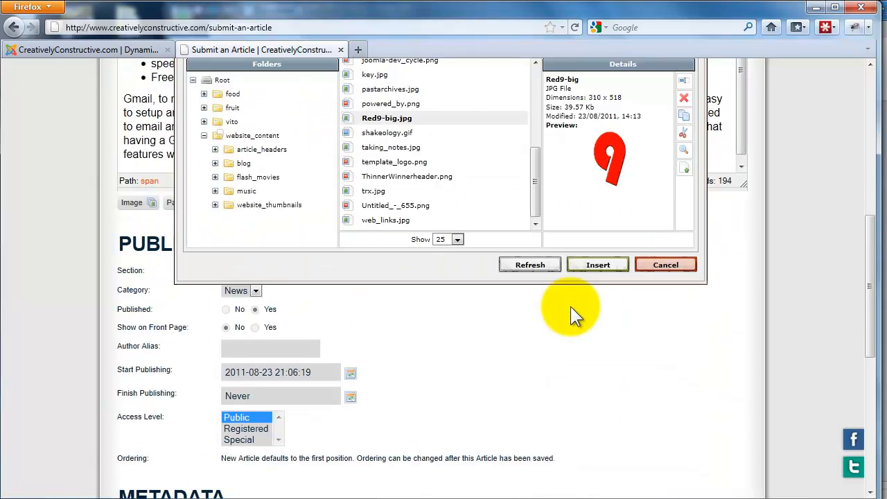
click(588, 270)
- Review the inserted image, the article text and the publishing settings before saving
scroll(586, 269, up, 4)
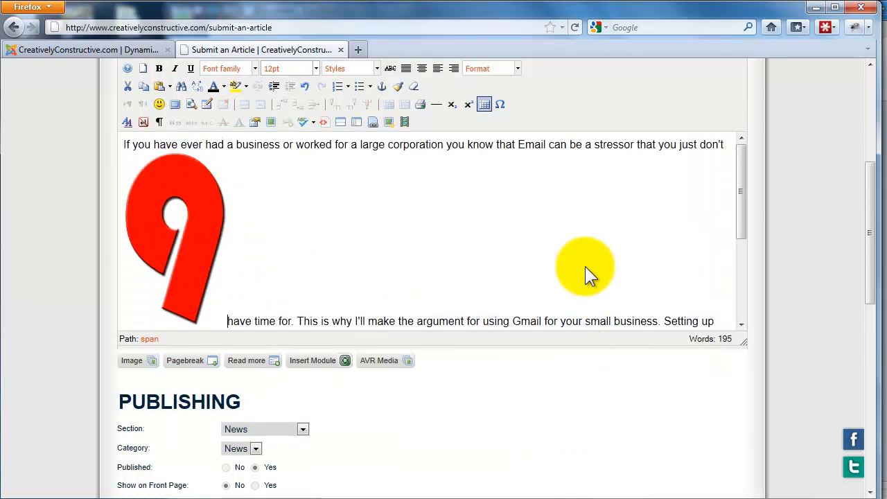
scroll(586, 268, up, 2)
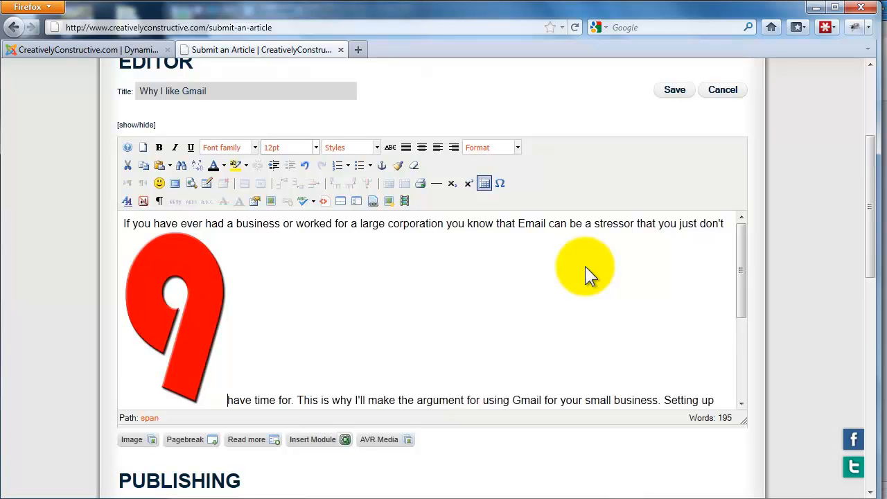
scroll(529, 217, down, 4)
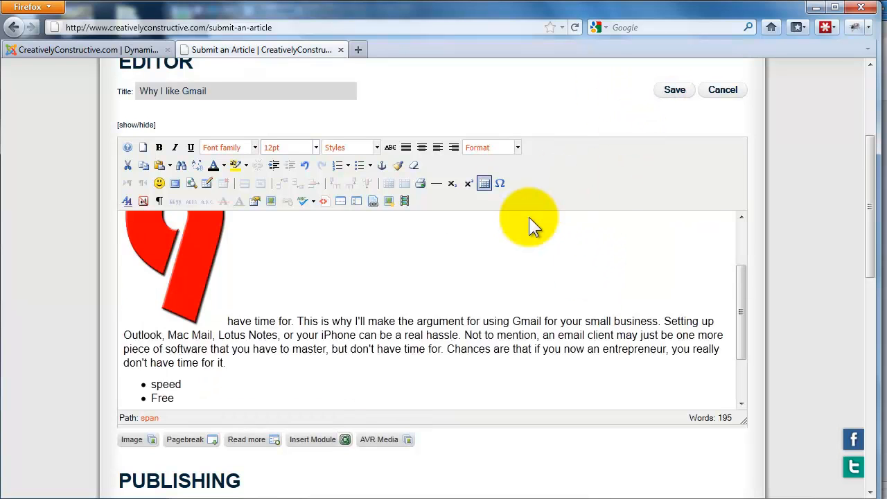
scroll(443, 292, down, 5)
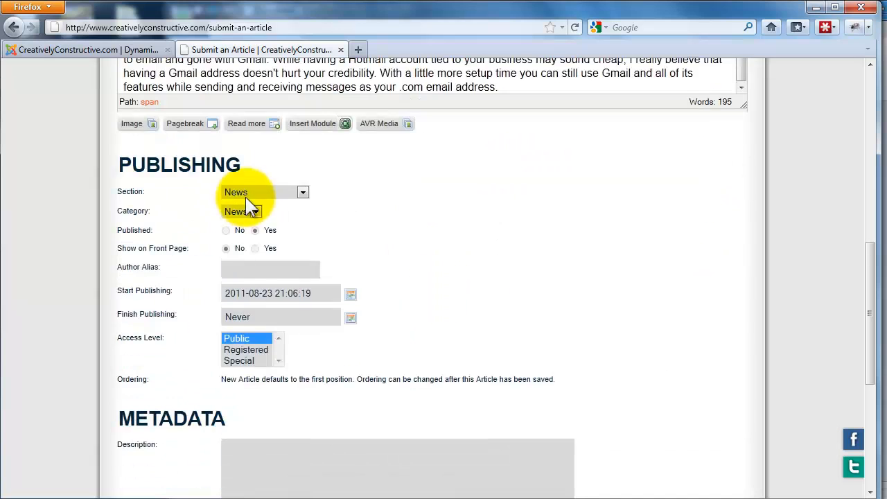
scroll(368, 214, up, 7)
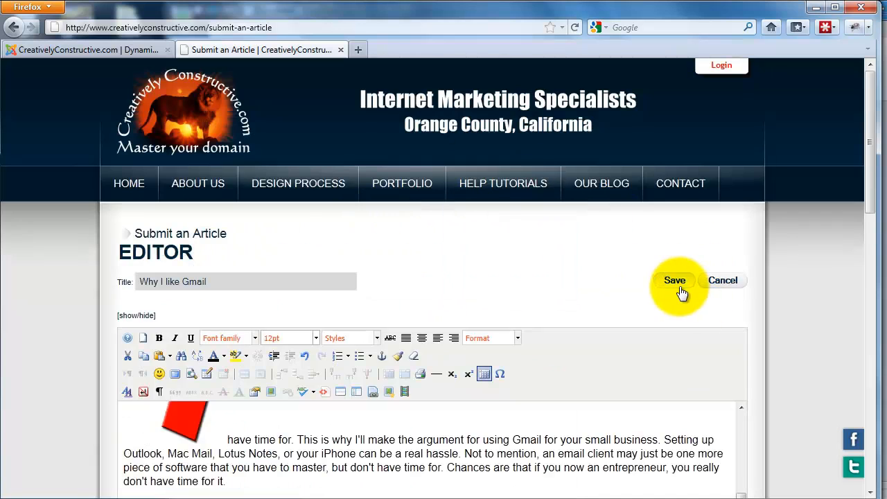
- Save the article and open the site's Our Blog page to check how the post displays
click(682, 291)
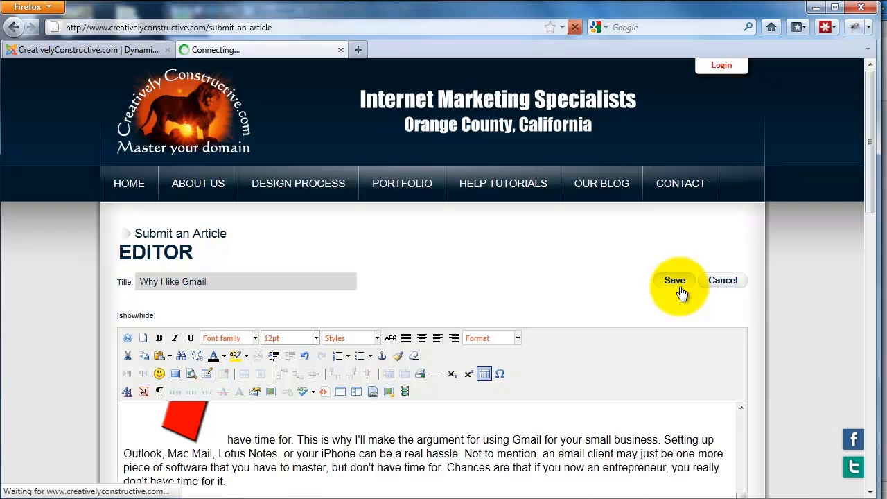
scroll(641, 289, down, 2)
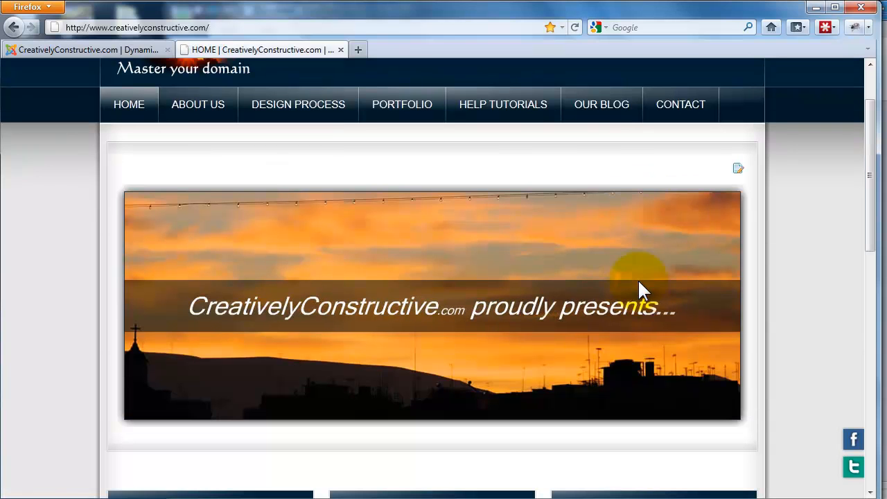
click(601, 105)
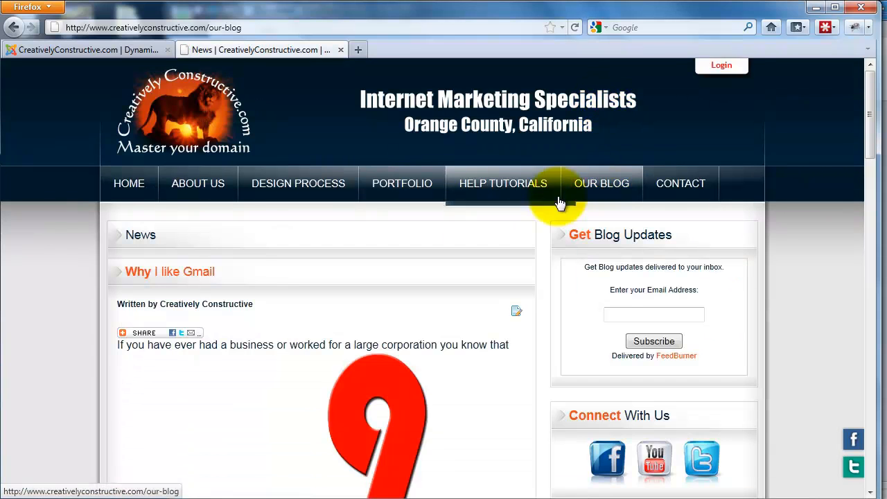
scroll(555, 208, down, 2)
scroll(458, 321, down, 2)
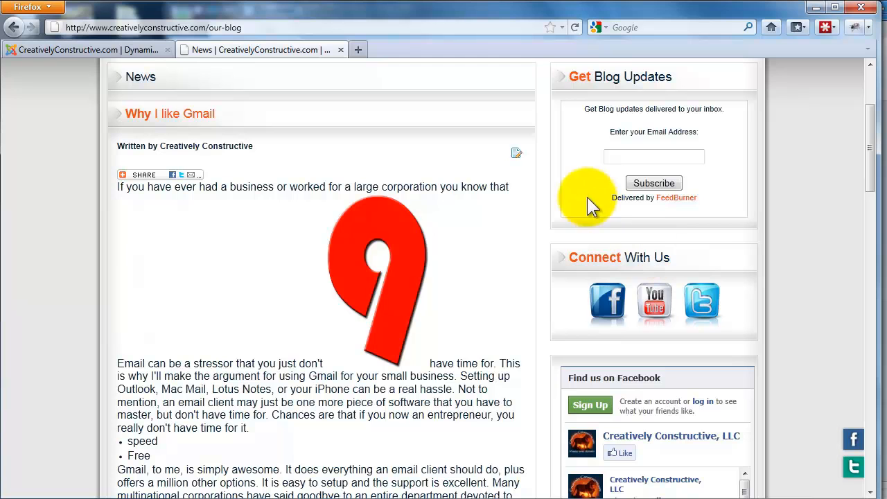
- Reopen the "Why I like Gmail" post for editing and open the properties of its red 9 image
click(516, 155)
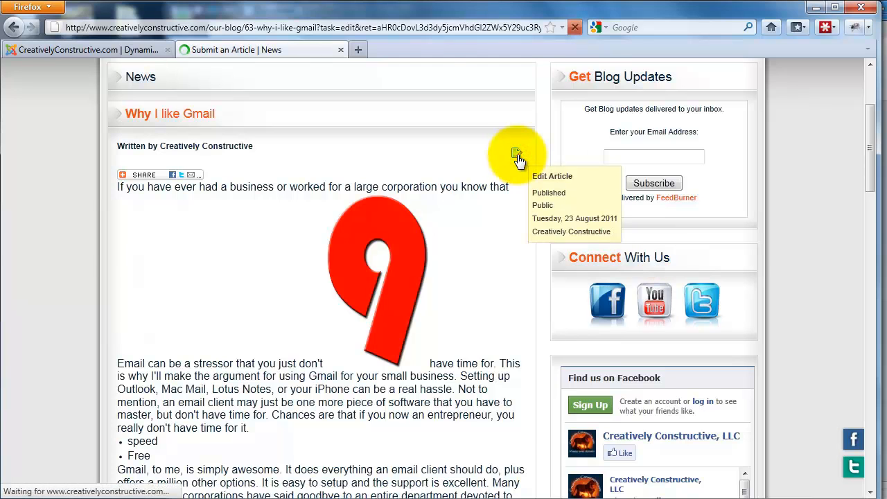
scroll(420, 262, down, 2)
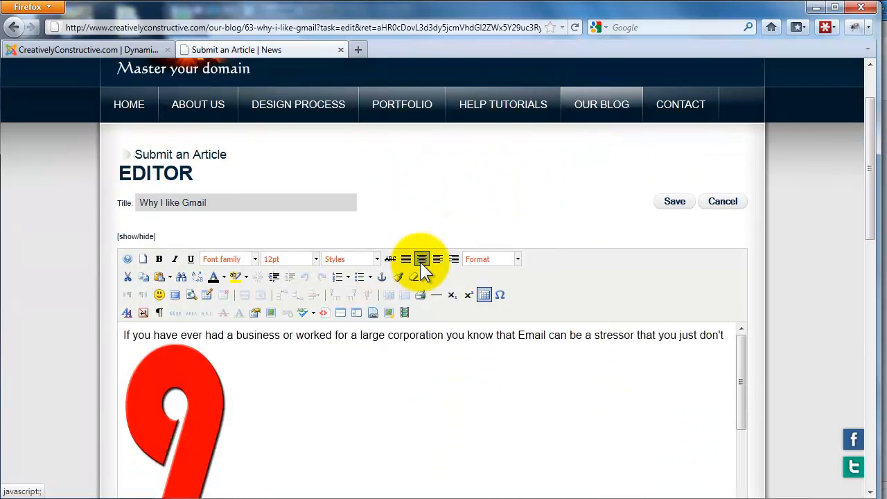
scroll(340, 287, down, 2)
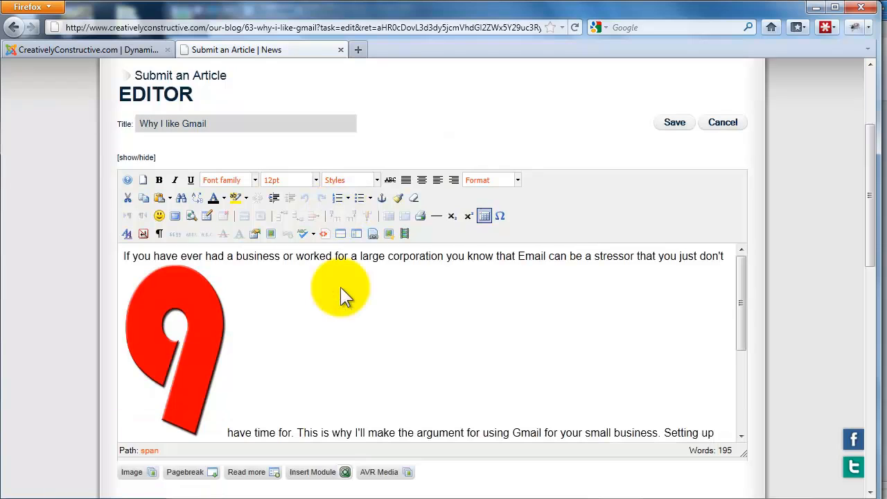
click(210, 297)
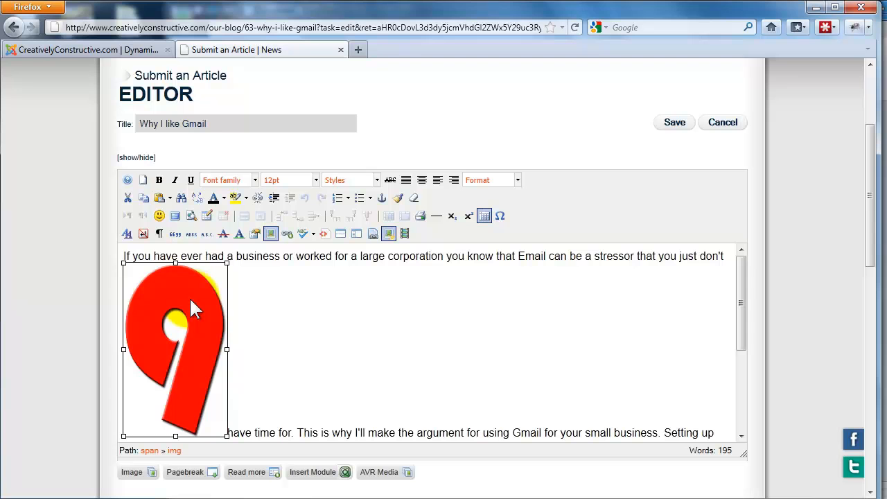
click(277, 326)
click(205, 319)
click(251, 327)
click(201, 322)
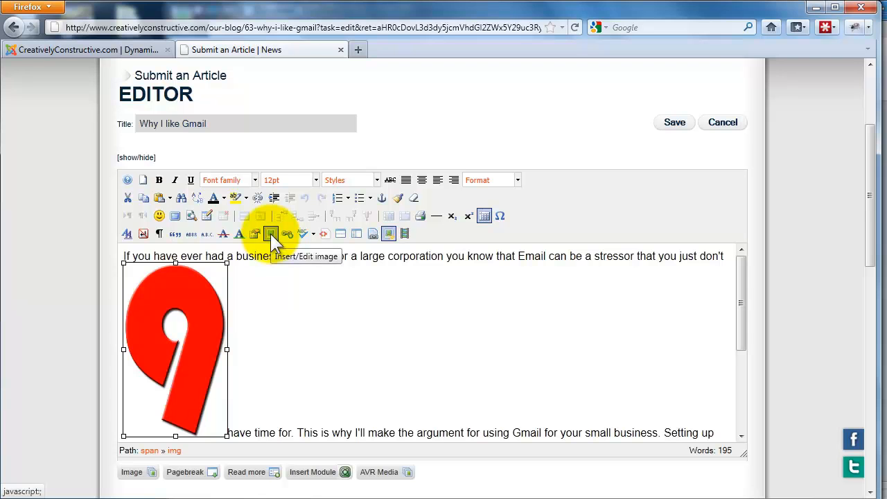
click(270, 233)
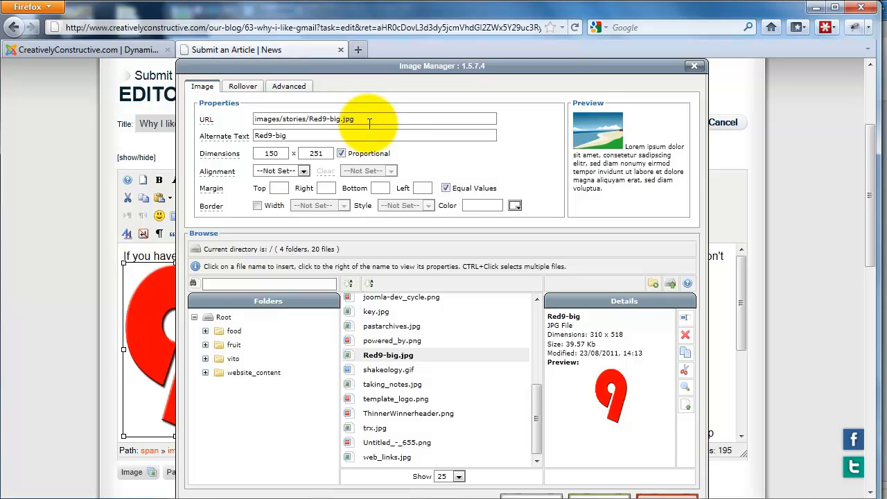
- Set the image width to 75 with proportional scaling
double_click(280, 154)
key(BackSpace)
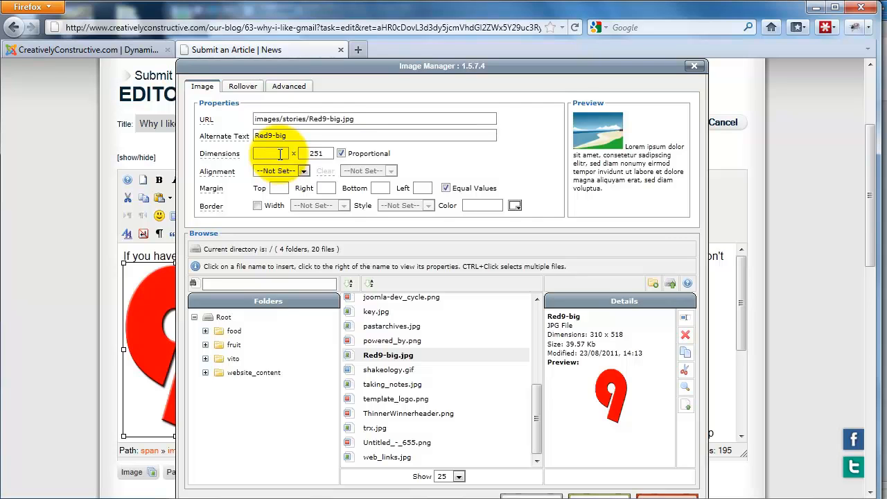
text(75)
click(322, 153)
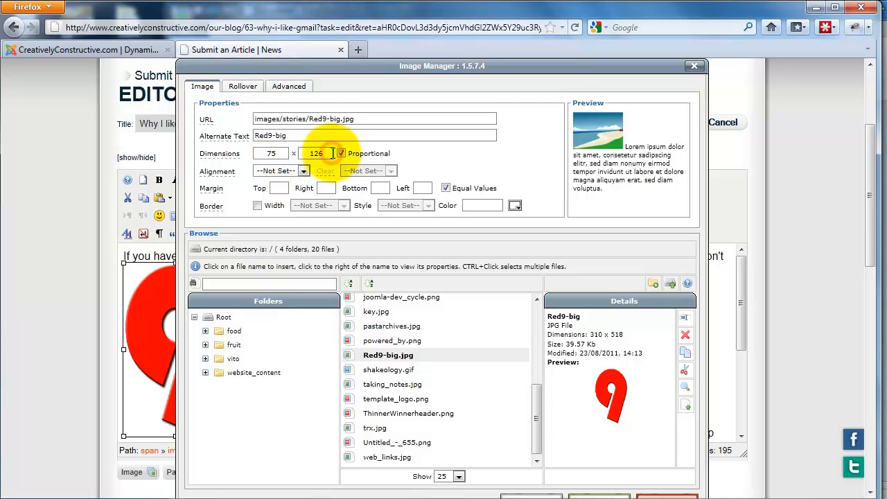
- Set the image alignment to Left and update the image in the article
click(303, 171)
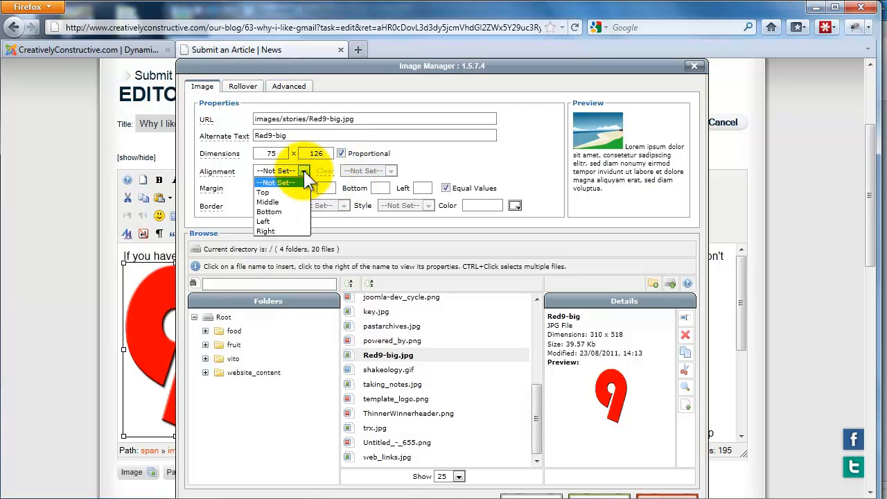
click(285, 221)
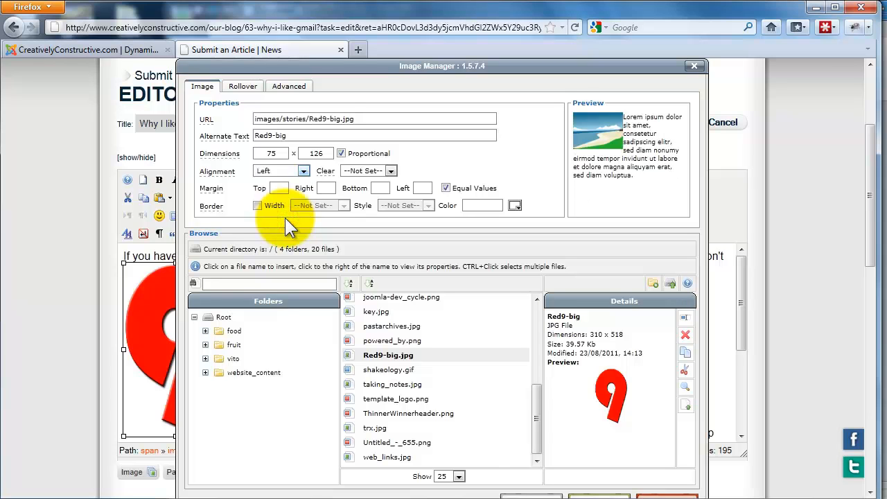
scroll(538, 298, down, 1)
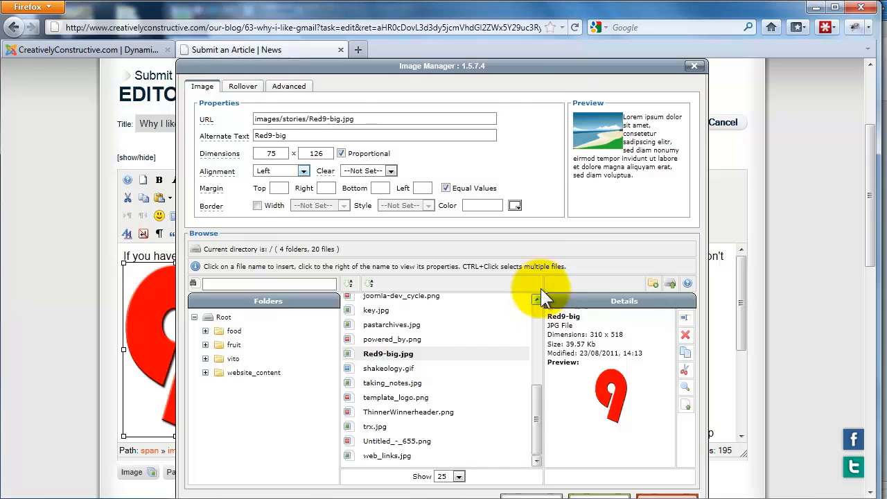
scroll(527, 125, down, 6)
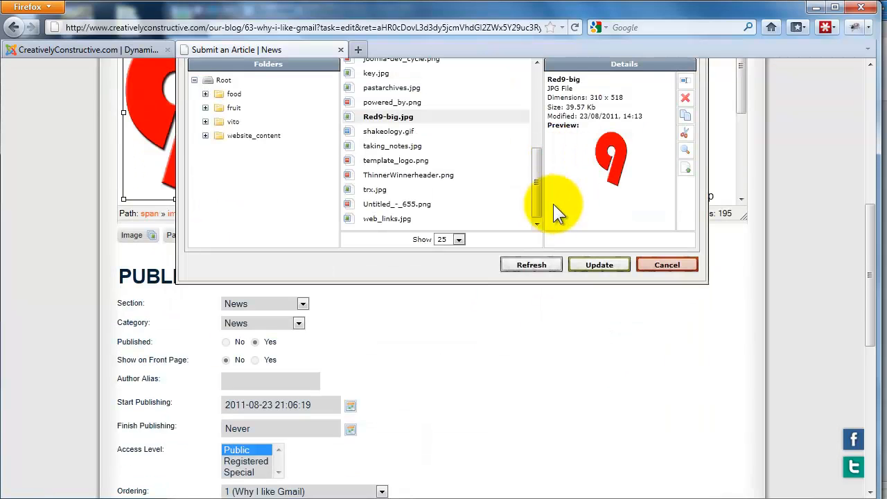
click(589, 266)
scroll(583, 263, up, 4)
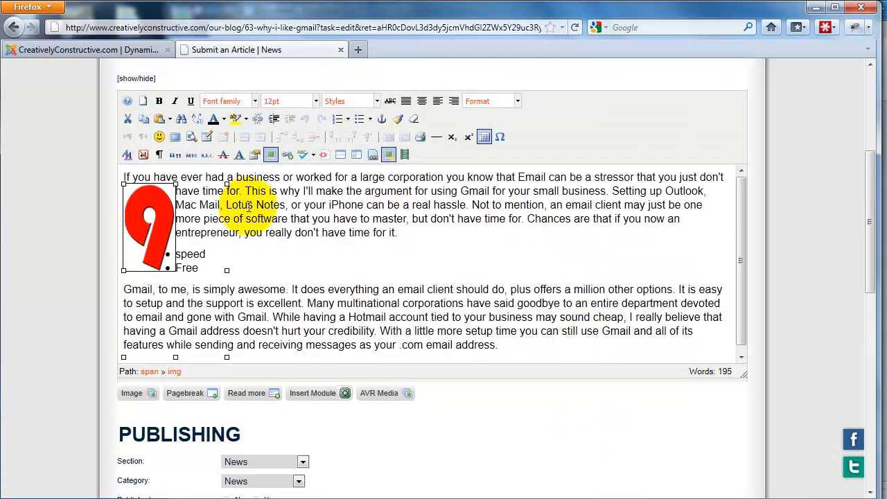
- Give the red 9 image an equal margin of 5 on all sides and update it in the article
click(270, 251)
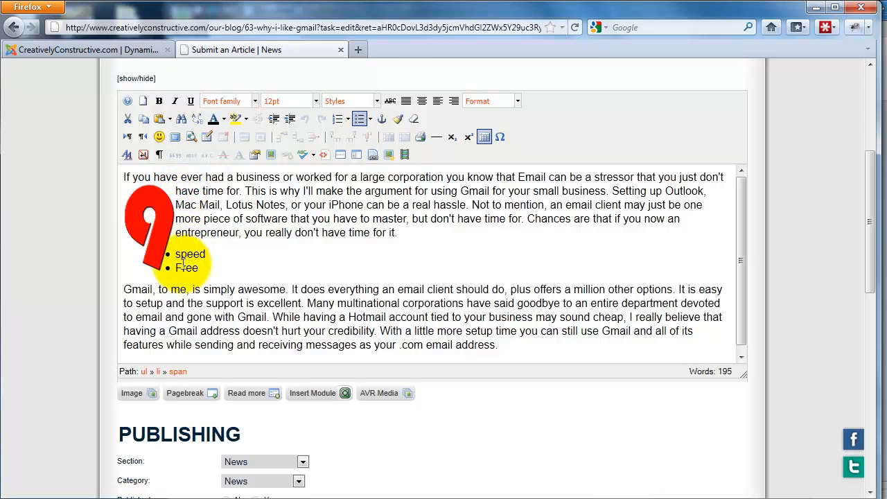
click(165, 233)
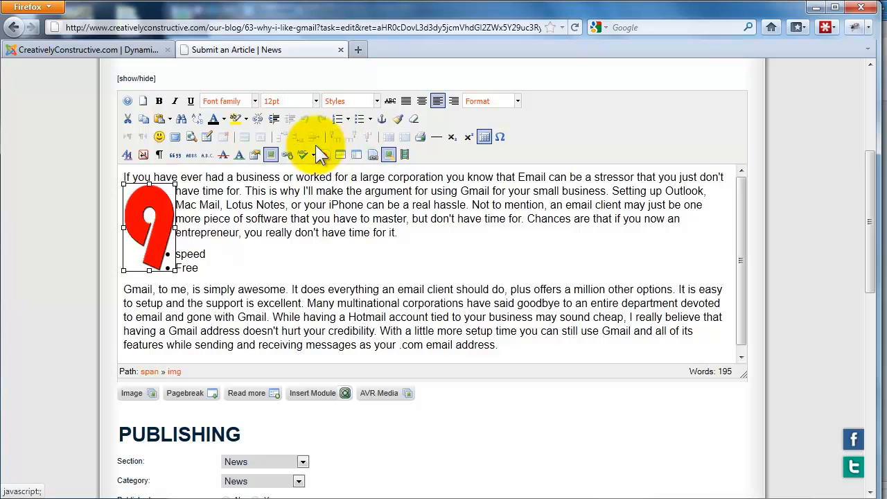
click(272, 152)
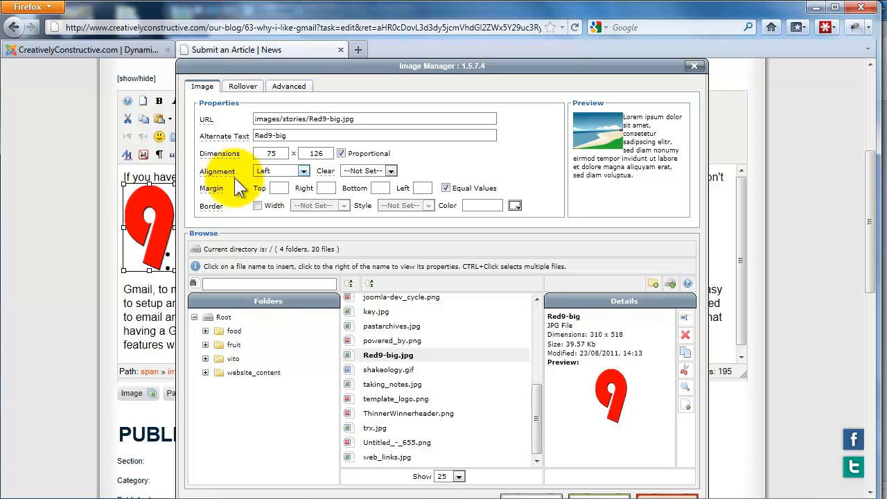
click(275, 189)
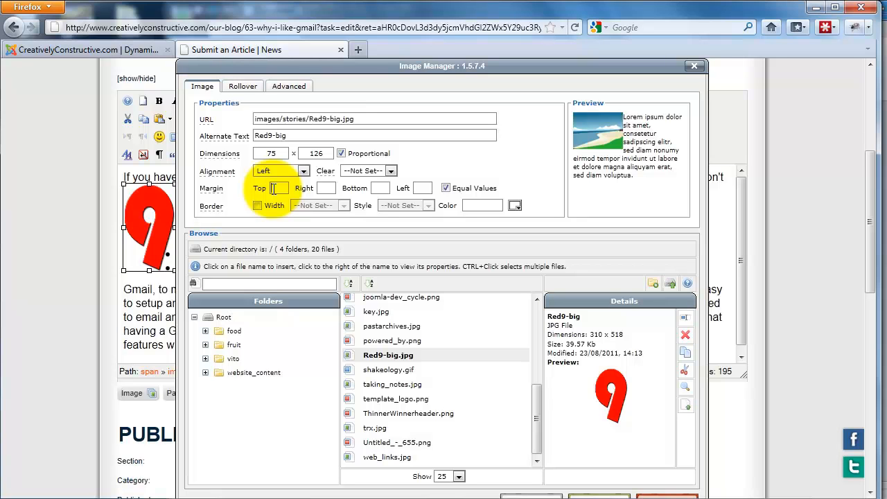
text(5)
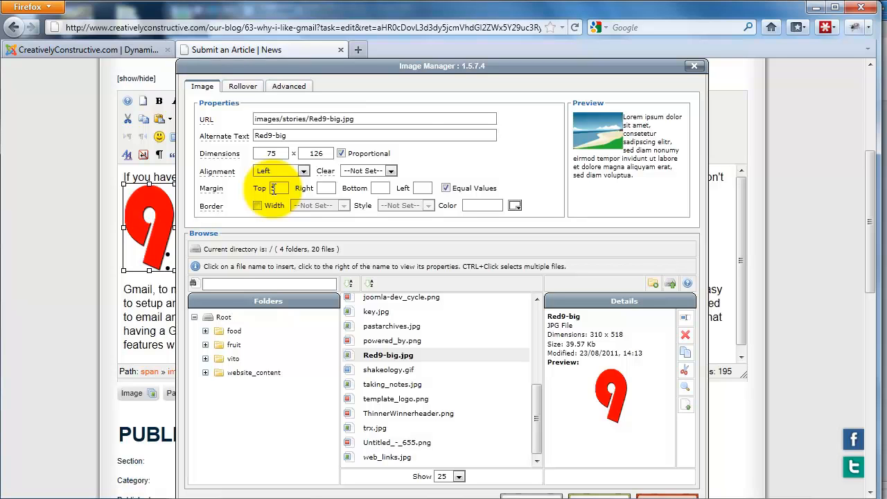
click(404, 133)
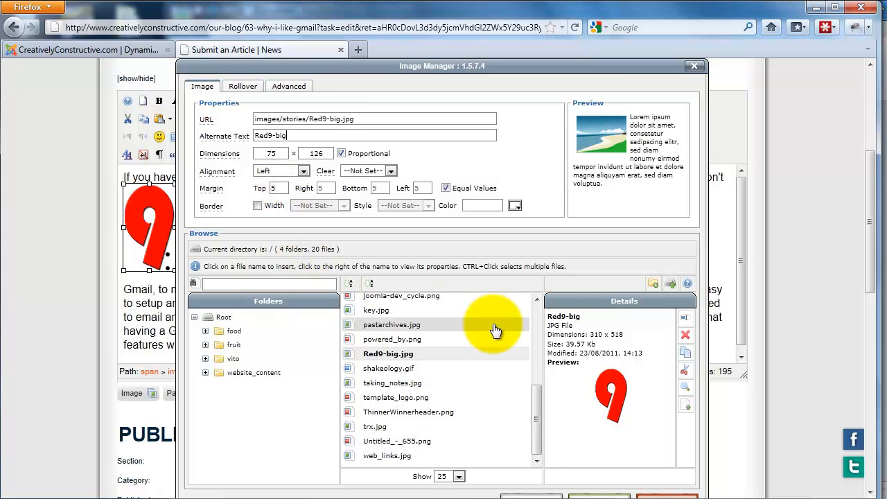
scroll(693, 316, down, 2)
click(614, 424)
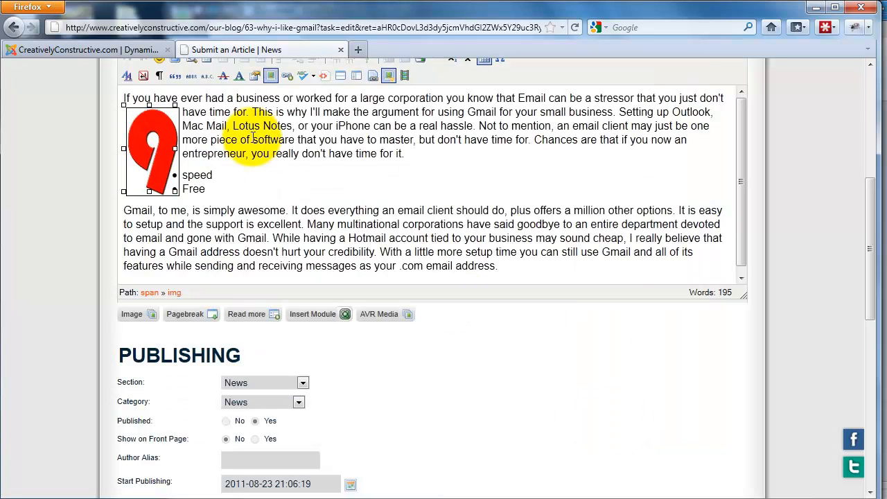
click(262, 183)
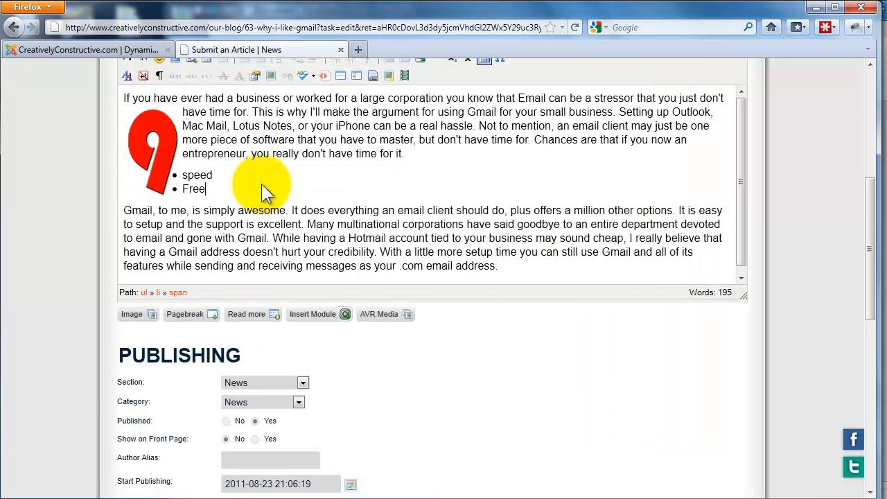
- Save the edited article and check the image placement in the published blog post
scroll(262, 184, up, 2)
scroll(263, 187, up, 2)
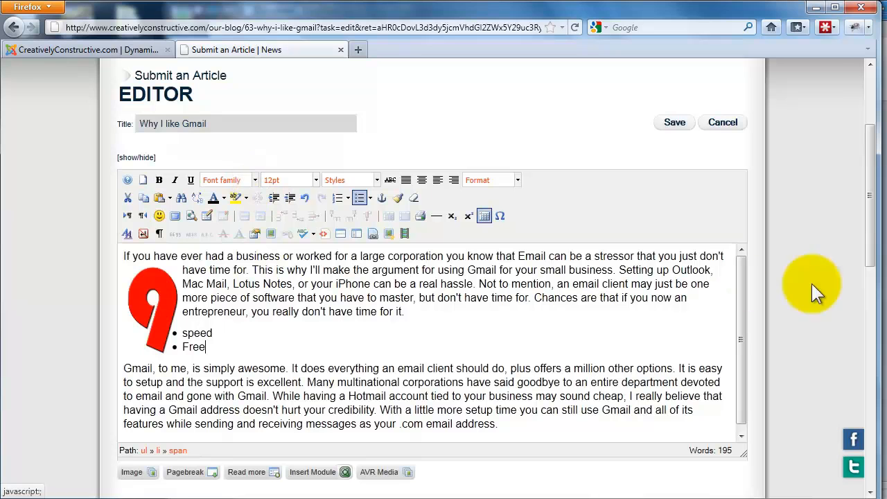
click(678, 126)
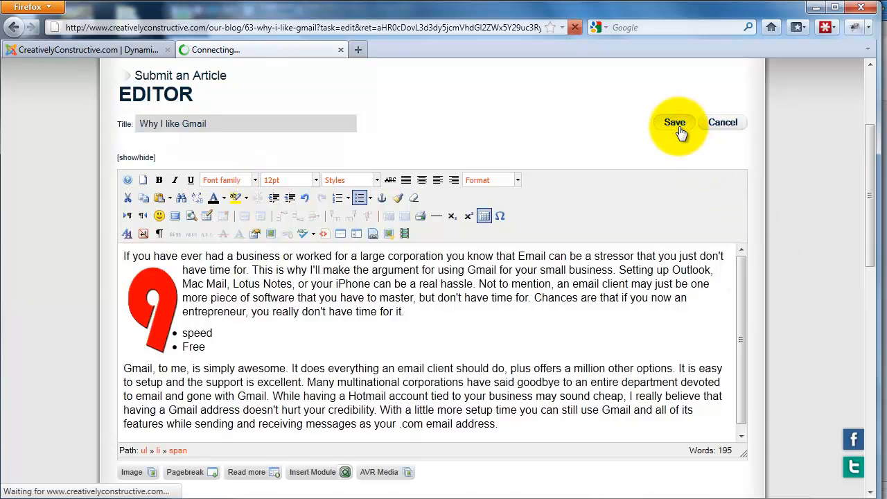
scroll(601, 220, down, 2)
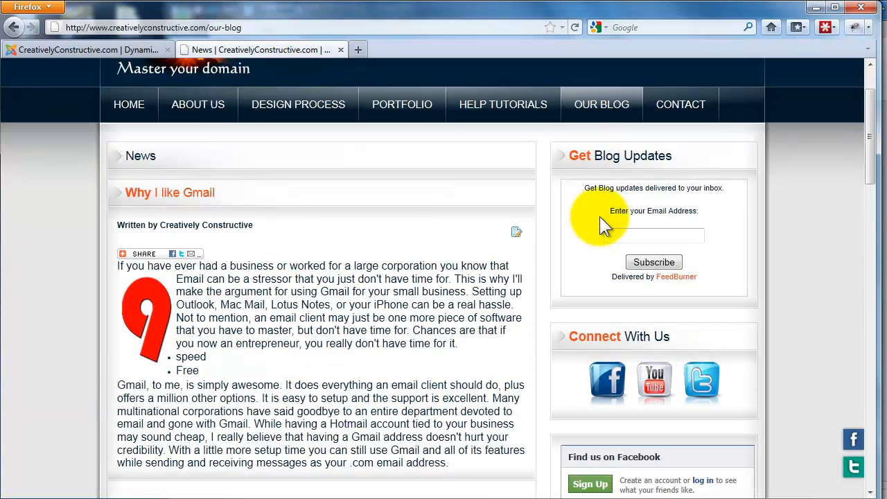
mouse_move(144, 253)
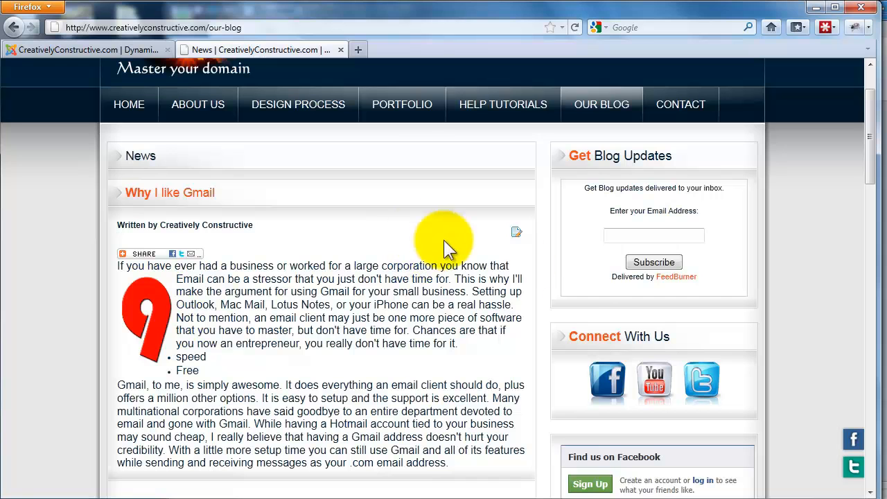
- Reopen the "Why I like Gmail" post for editing and set an equal margin of 8 around its red 9 image
click(515, 235)
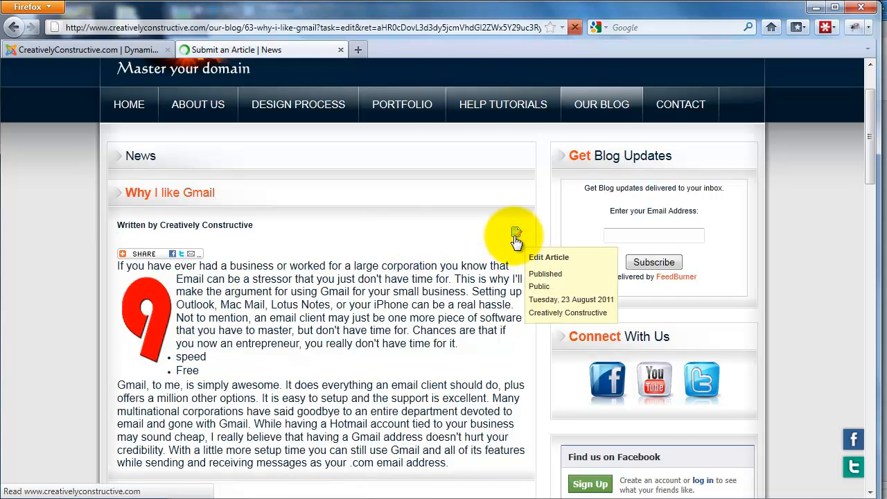
scroll(391, 284, down, 3)
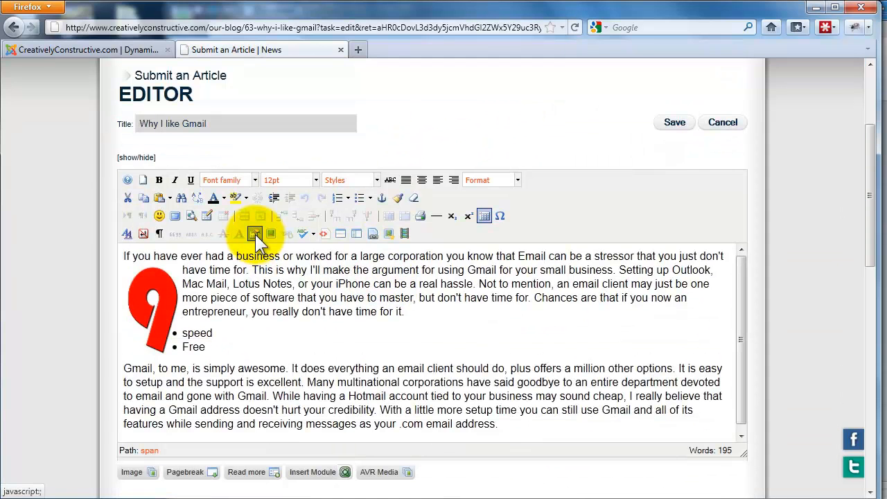
click(165, 274)
click(269, 233)
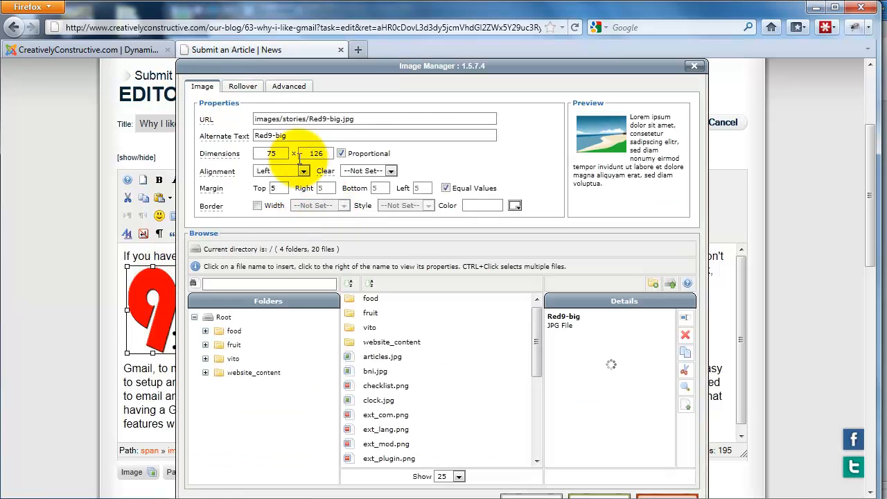
double_click(280, 188)
key(BackSpace)
text(8)
click(415, 168)
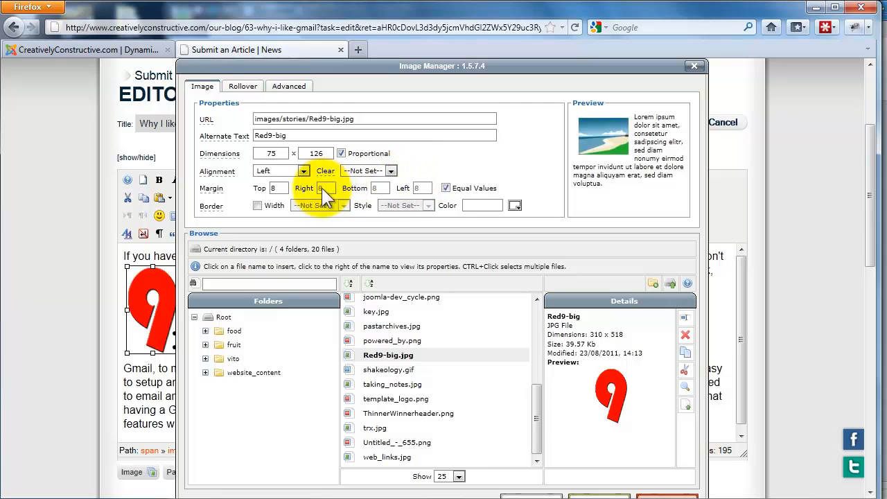
click(446, 188)
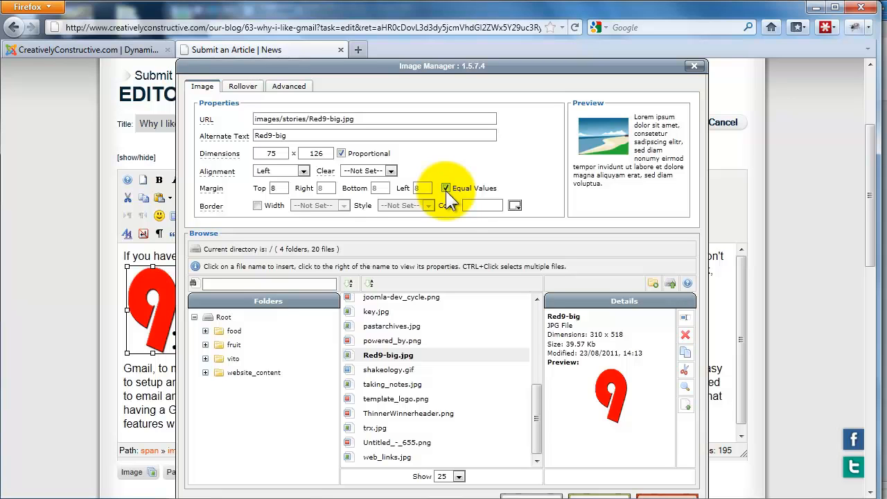
- Set the red 9 image's alignment to Right and update the image in the article
click(304, 170)
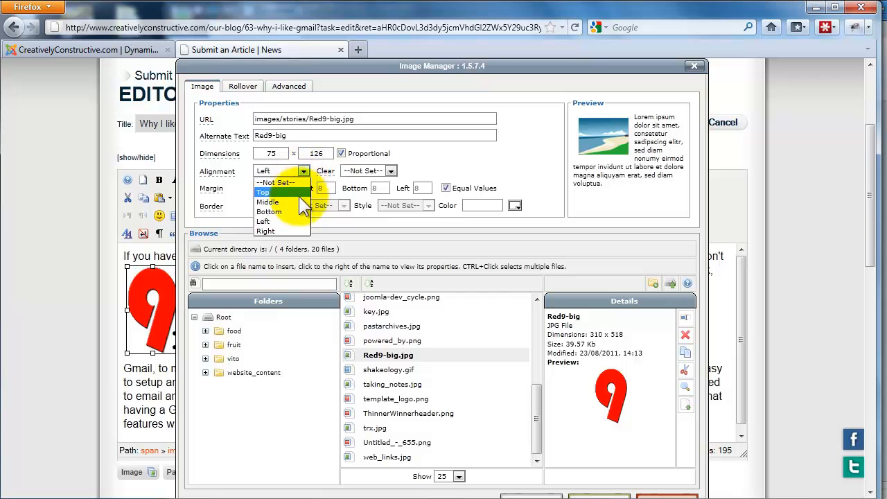
click(305, 231)
scroll(416, 230, down, 5)
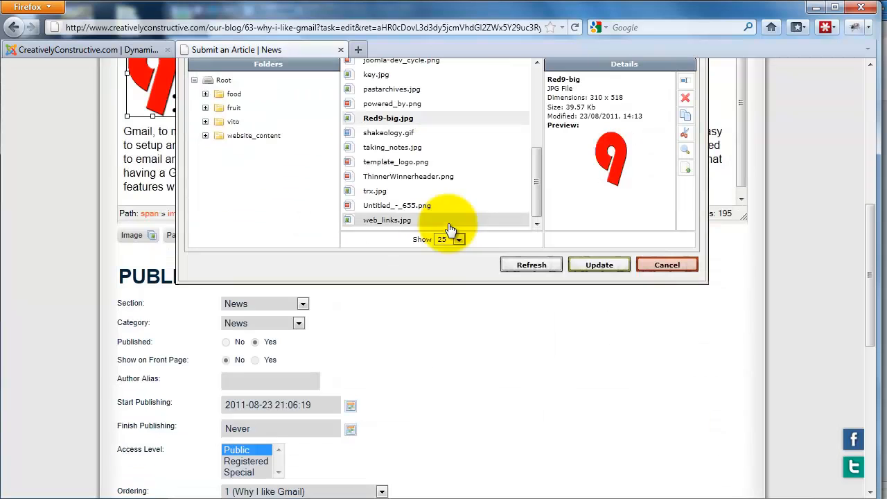
click(611, 265)
- Save the "Why I like Gmail" article and review the right-aligned image in the published blog post
click(593, 100)
scroll(595, 112, up, 7)
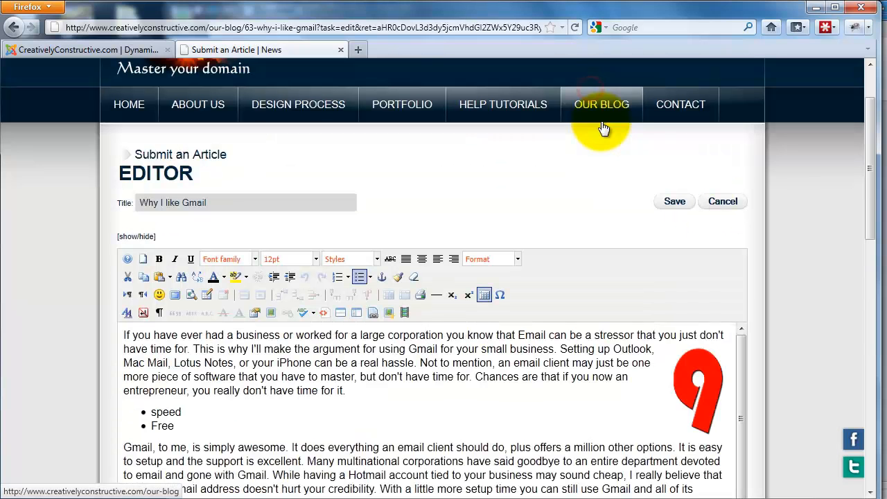
click(668, 202)
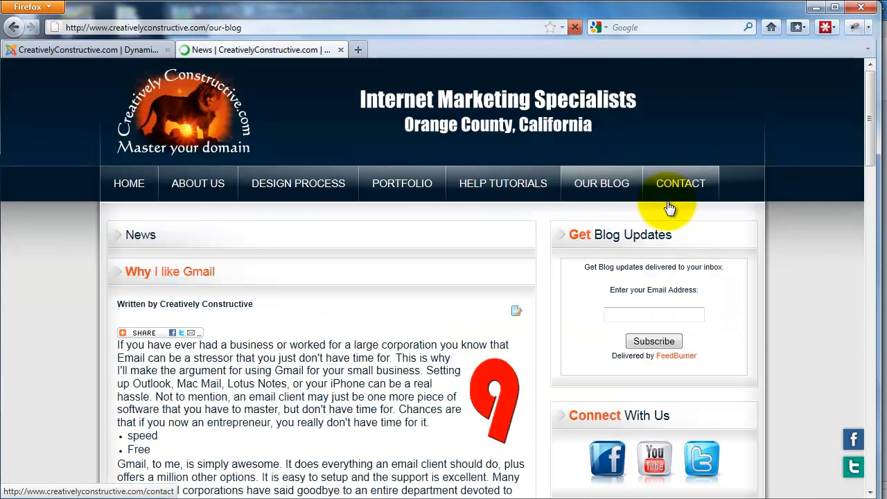
mouse_move(506, 183)
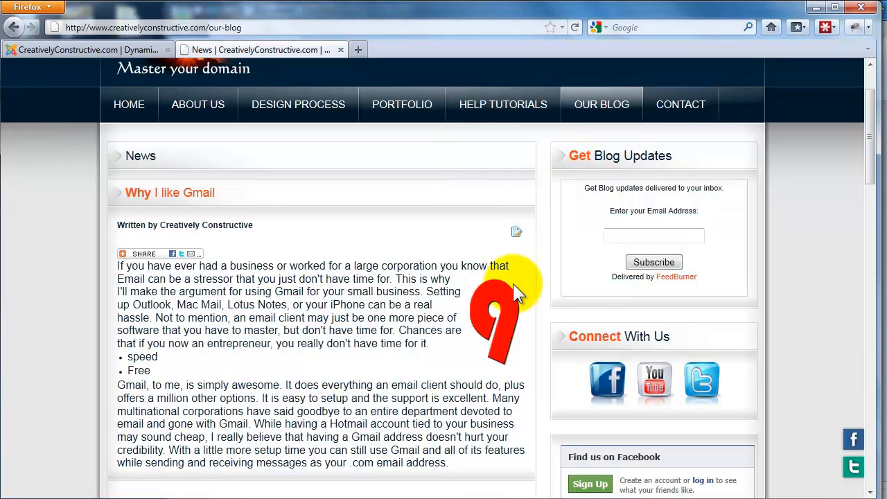
scroll(514, 290, down, 2)
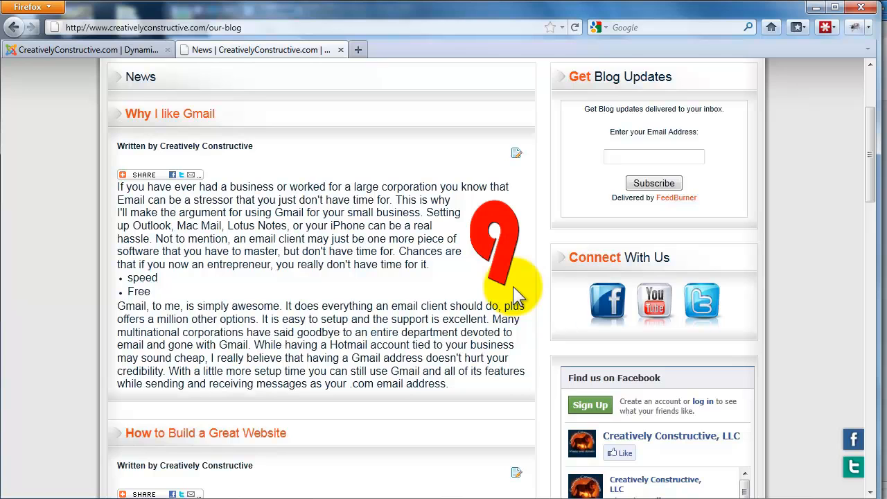
scroll(301, 193, up, 2)
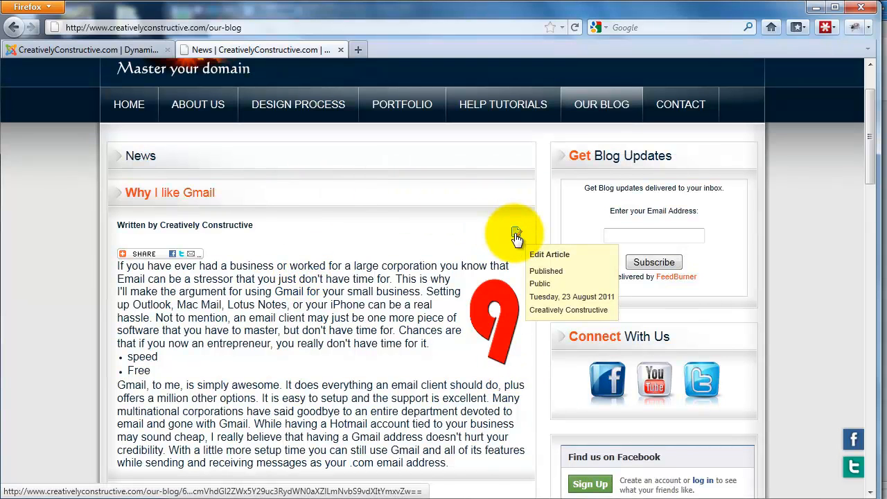
click(448, 498)
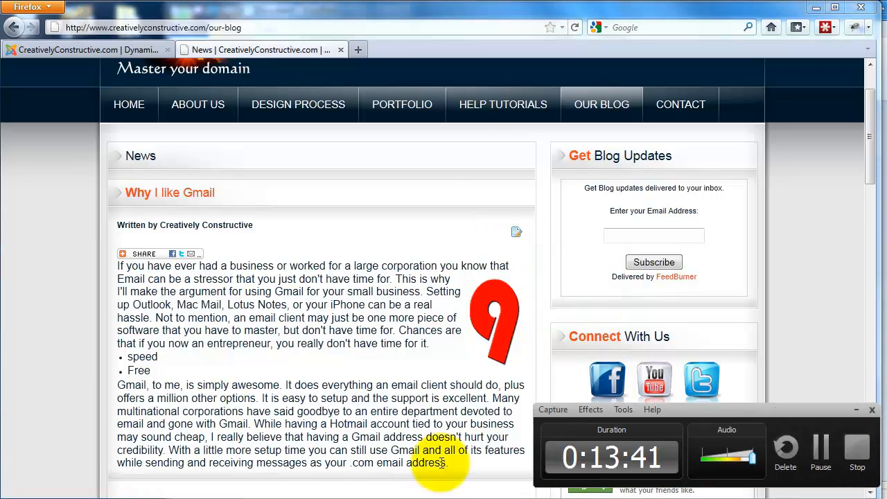
click(423, 203)
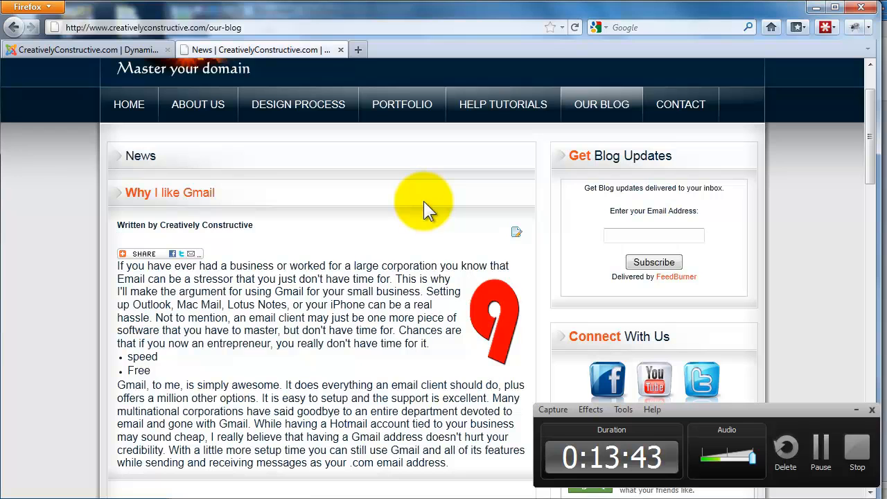